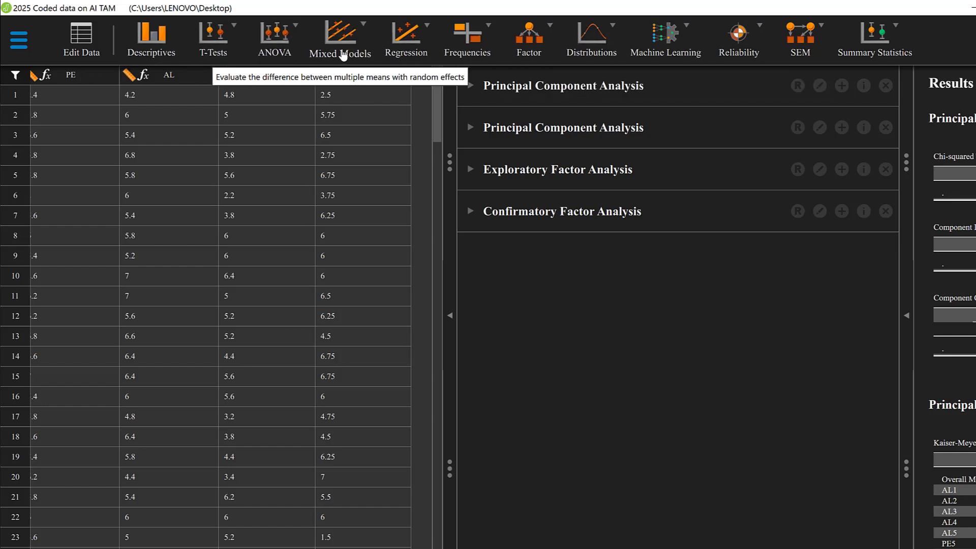
Start a classical linear regression and add PE as a covariate
left_click(415, 48)
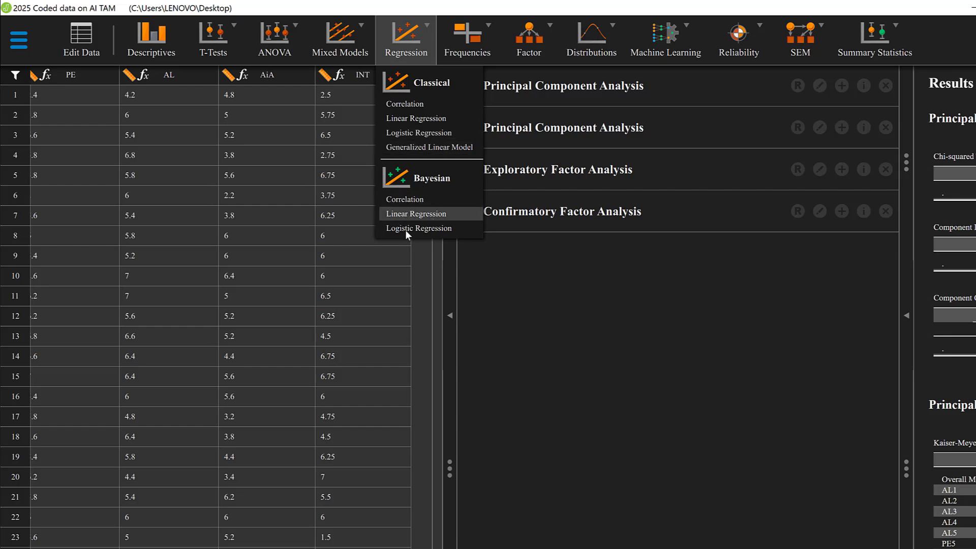
left_click(405, 121)
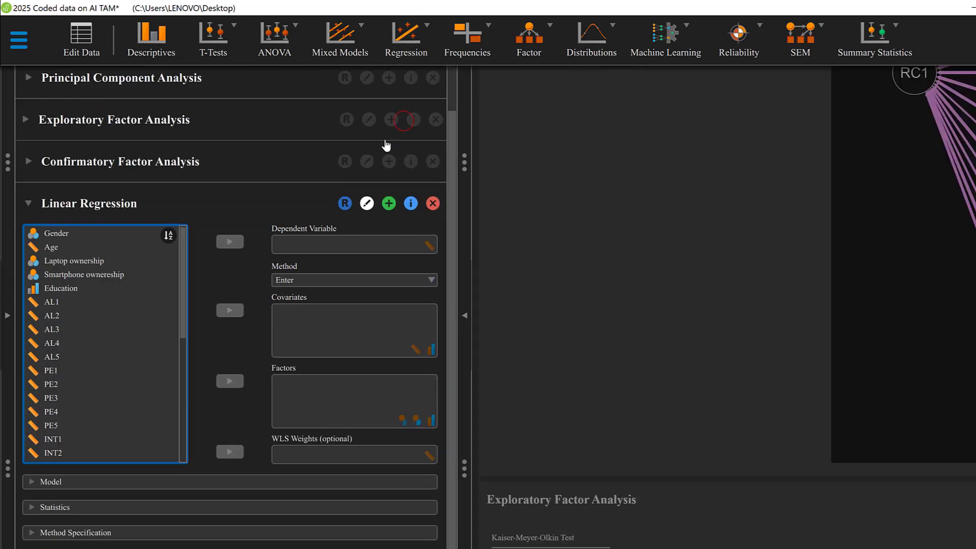
scroll(70, 314, "down", 5)
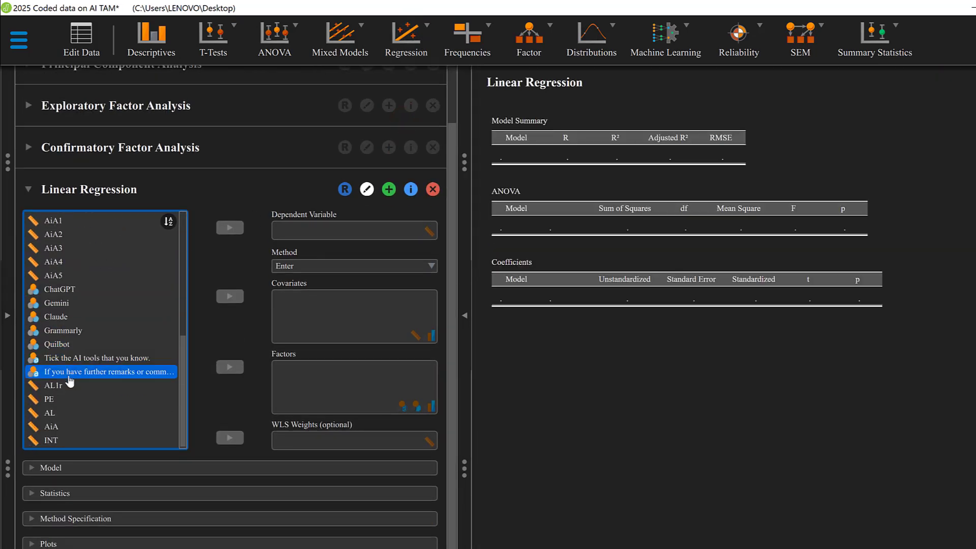
left_click(56, 399)
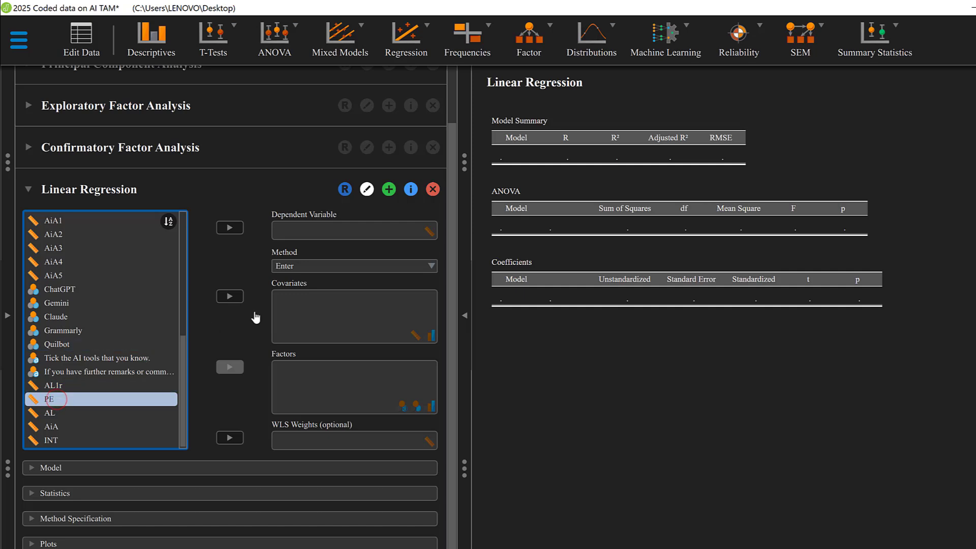
left_click(230, 296)
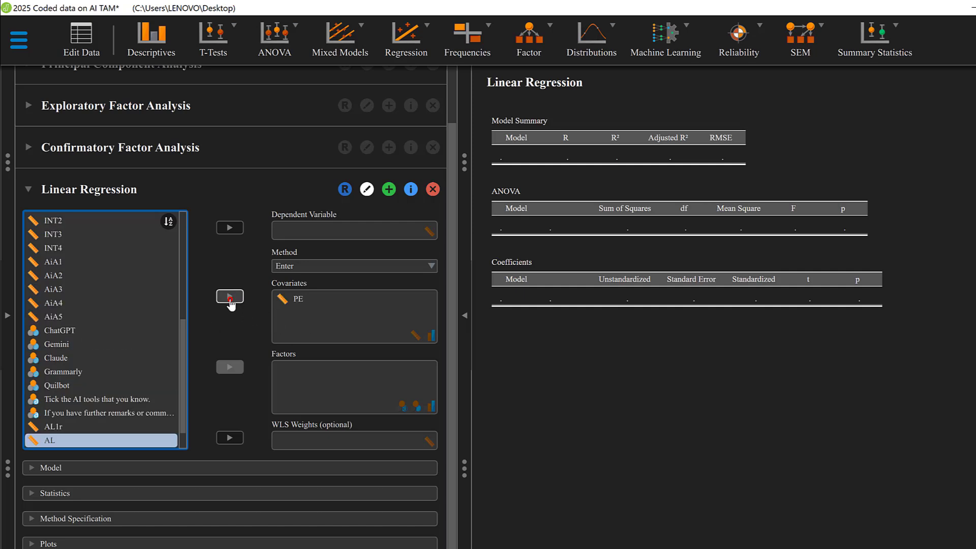
Switch to Word to check the conceptual framework and hypotheses in the document "The Effect of AI PE on INT"
left_click(303, 304)
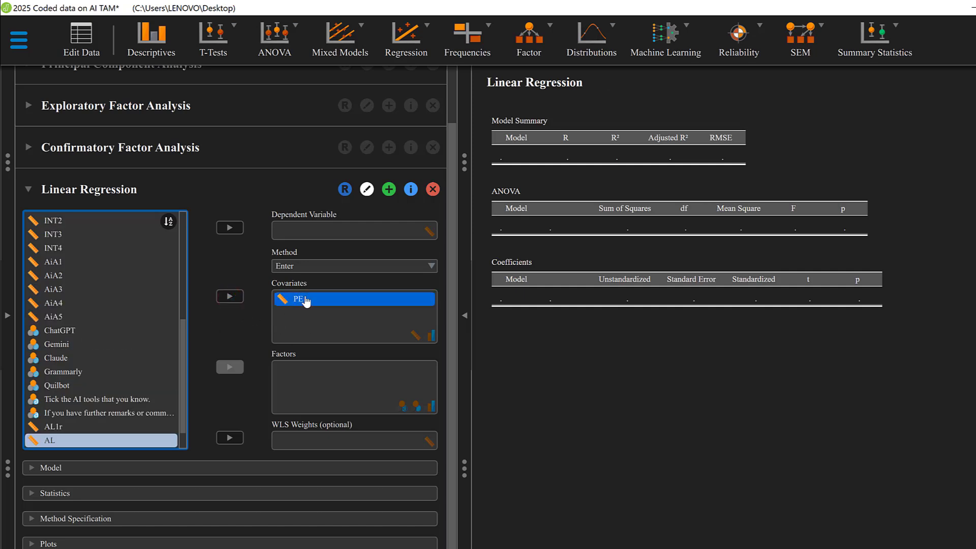
left_click(317, 300)
left_click(305, 306)
left_click(57, 384)
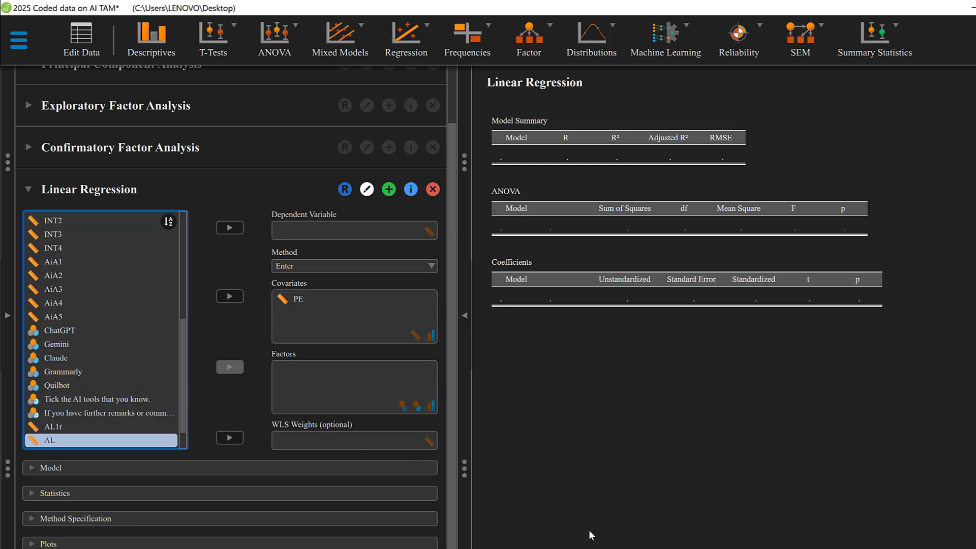
left_click(592, 547)
left_click(574, 548)
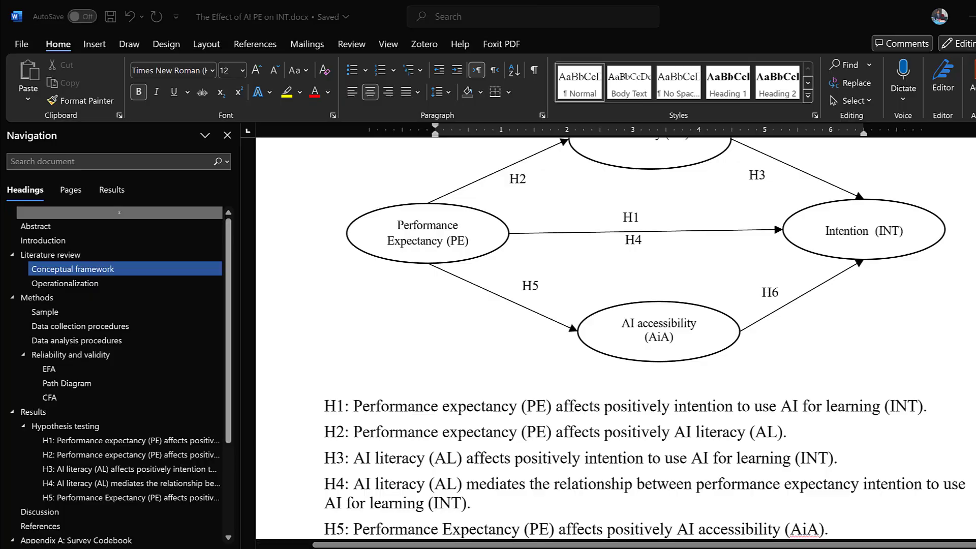
Return to JASP and assign INT as the dependent variable of the linear regression
scroll(75, 391, "down", 2)
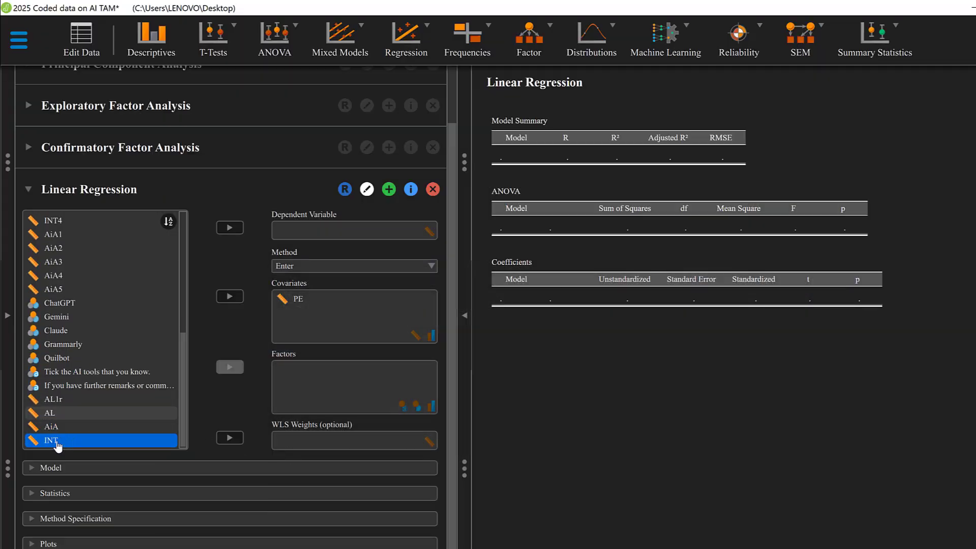
left_click(54, 440)
left_click(238, 229)
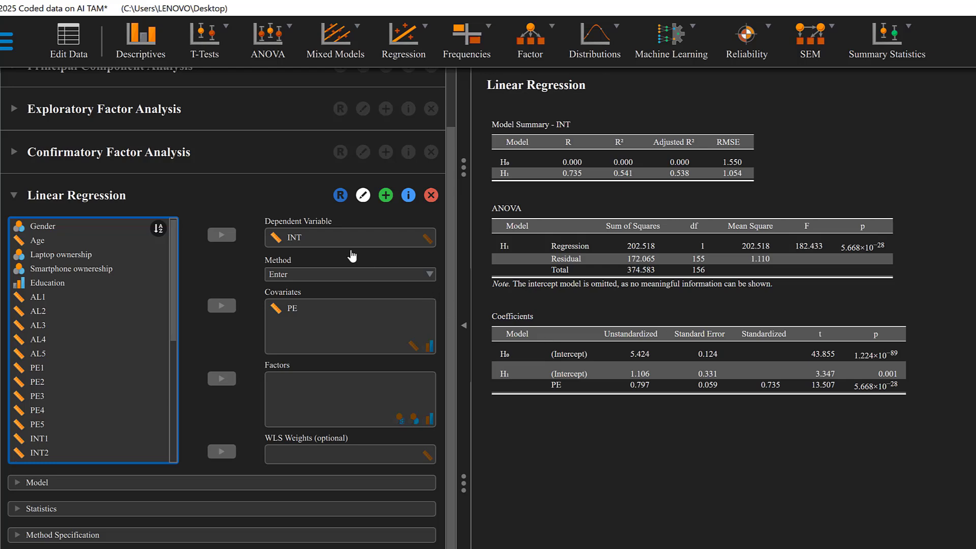
Add descriptives and collinearity diagnostics to the regression's coefficient statistics
scroll(600, 372, "down", 1)
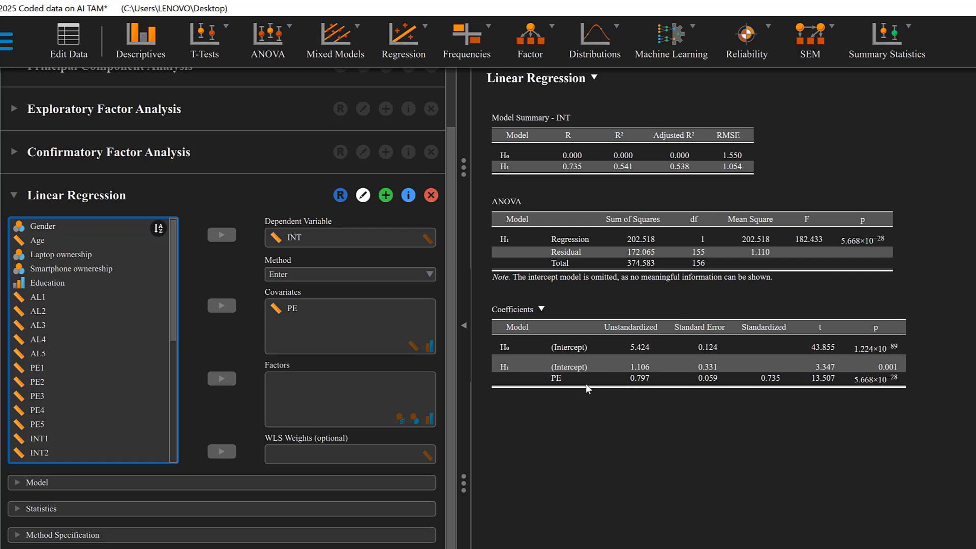
scroll(77, 453, "down", 2)
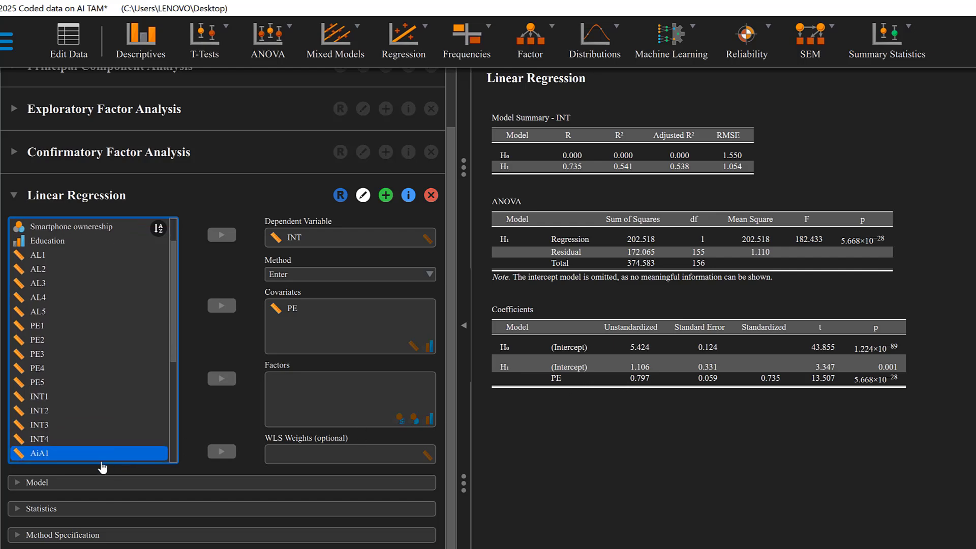
left_click(50, 483)
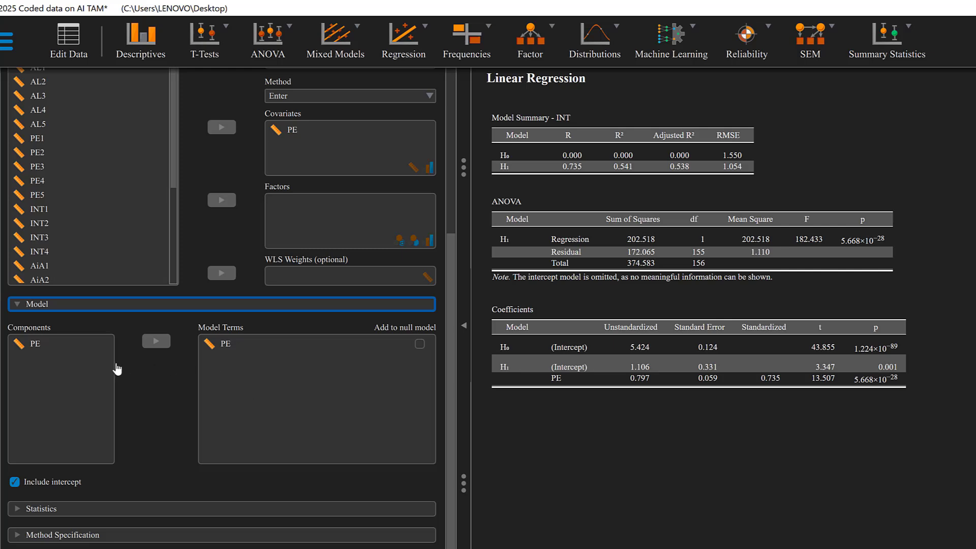
left_click(70, 508)
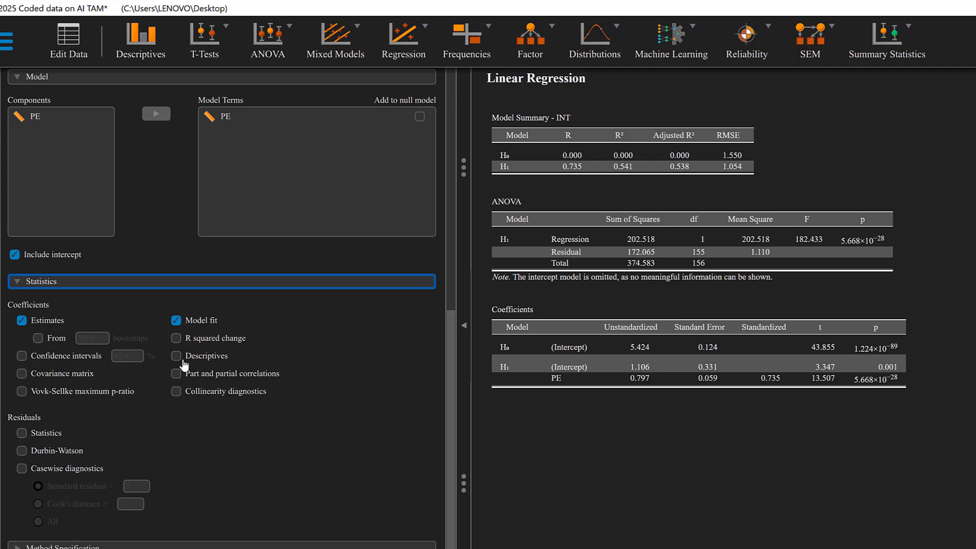
left_click(178, 357)
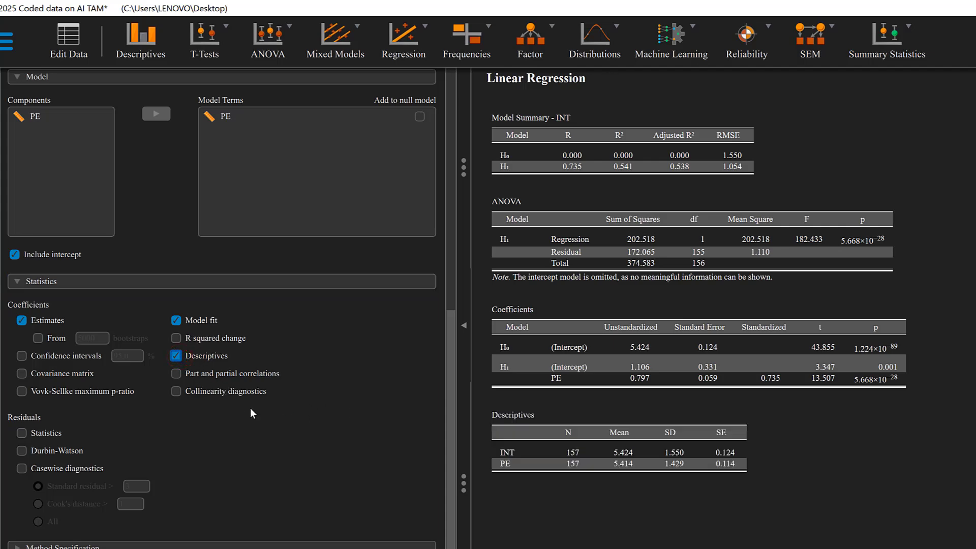
left_click(177, 391)
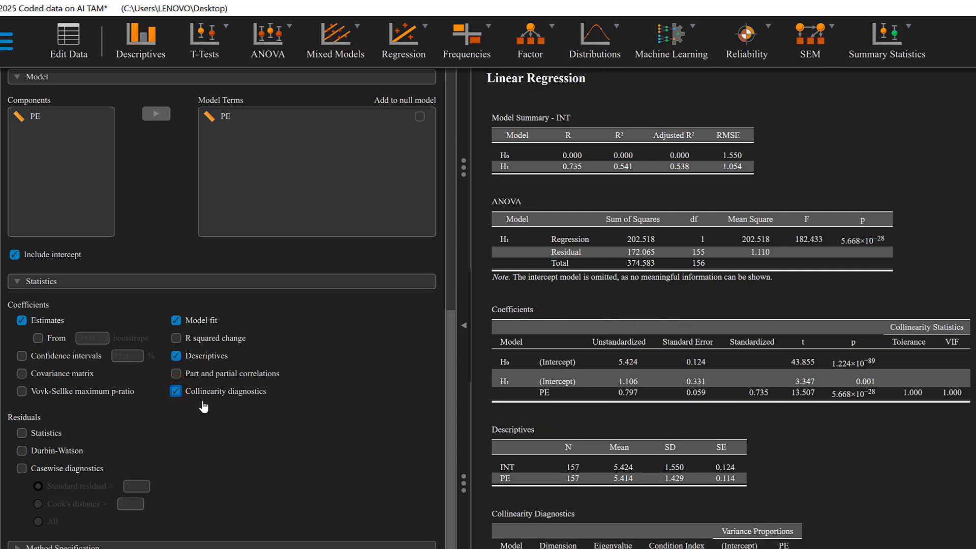
Enable residual statistics, the Durbin-Watson test and casewise diagnostics for standard residuals greater than 3
scroll(204, 407, "down", 1)
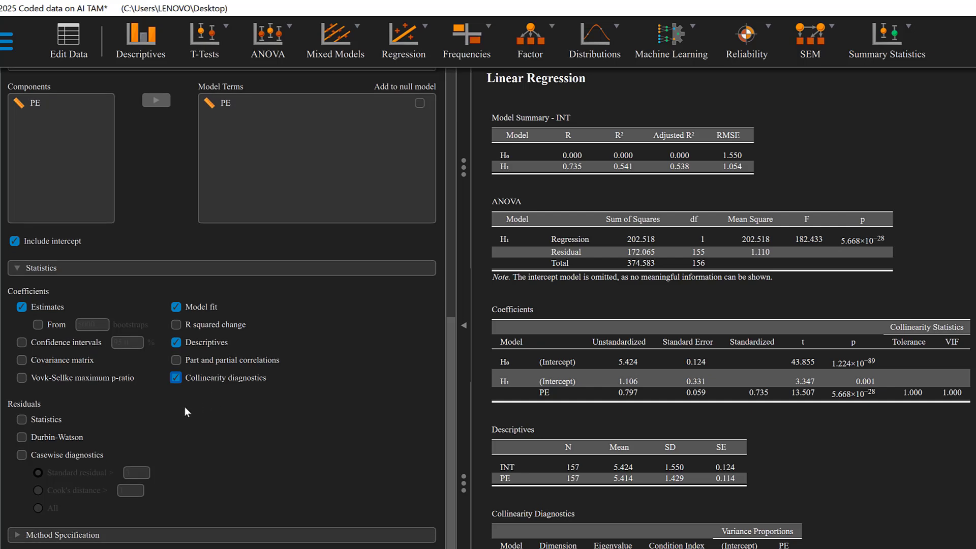
left_click(22, 437)
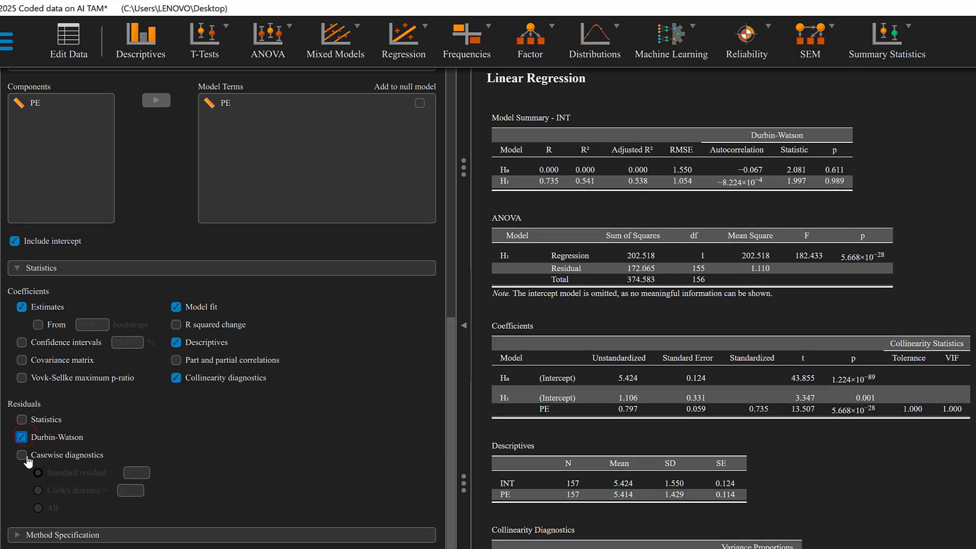
left_click(21, 455)
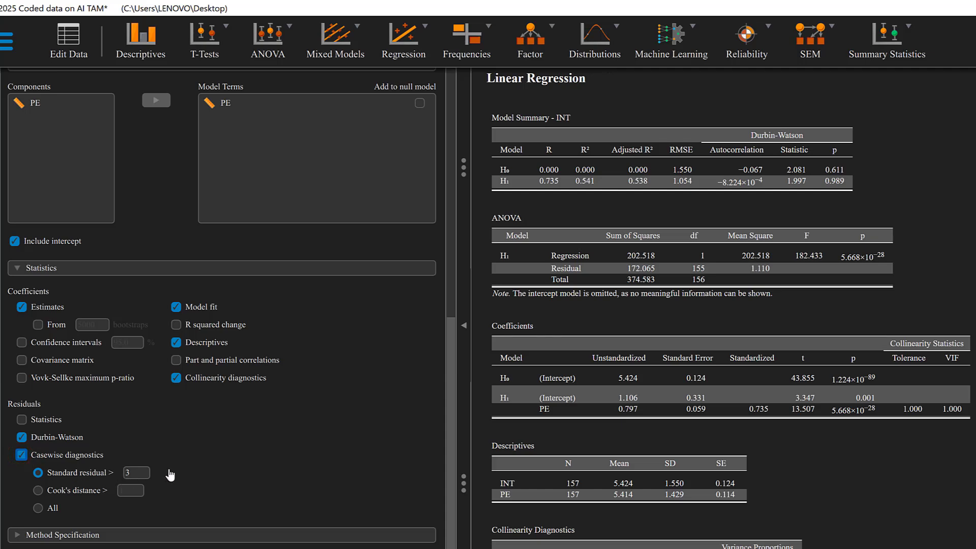
left_click(24, 420)
Request residual plots against the dependent, covariates and predicted values, plus a Q-Q plot of standardized residuals
left_click(101, 535)
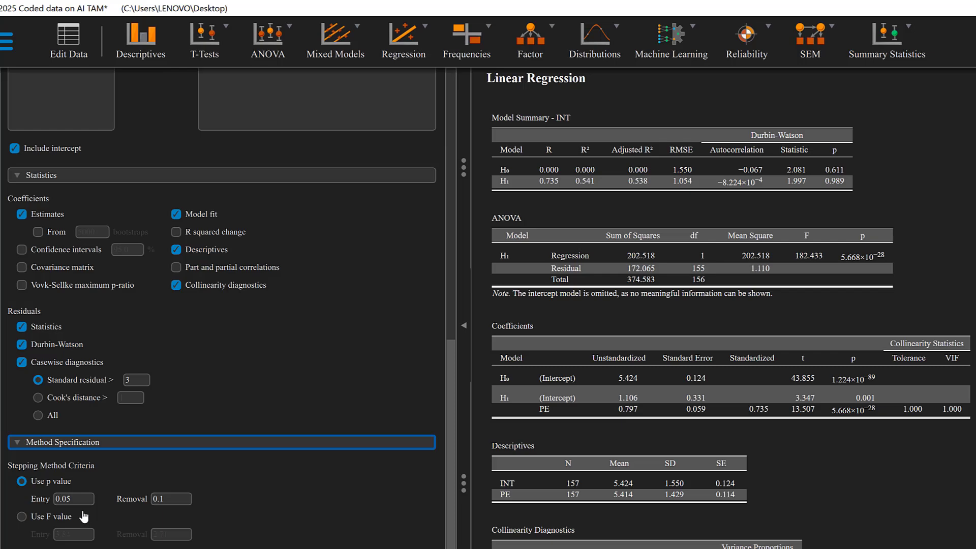
scroll(97, 528, "down", 1)
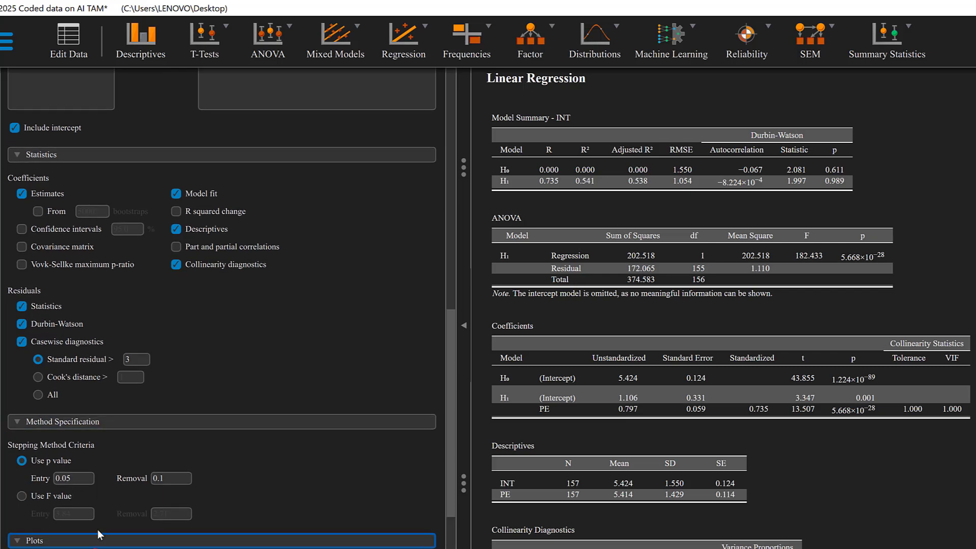
left_click(96, 531)
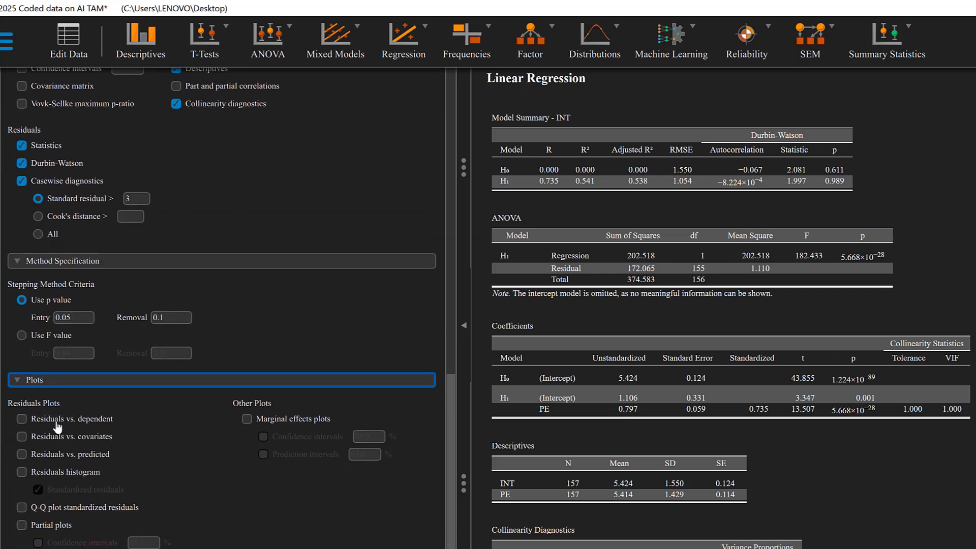
left_click(25, 422)
left_click(23, 436)
left_click(22, 453)
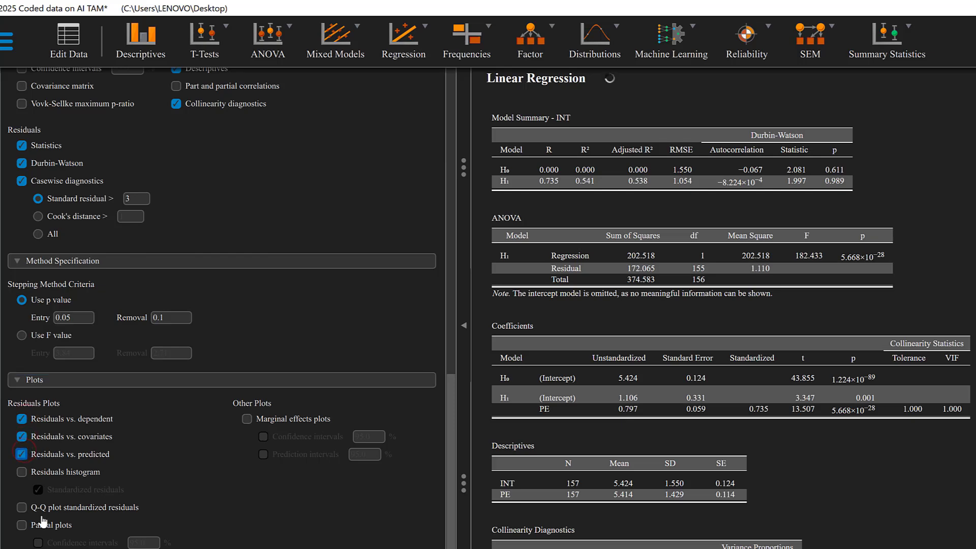
left_click(22, 507)
Enable partial plots with 95% confidence and prediction intervals, and add marginal effects plots
left_click(22, 525)
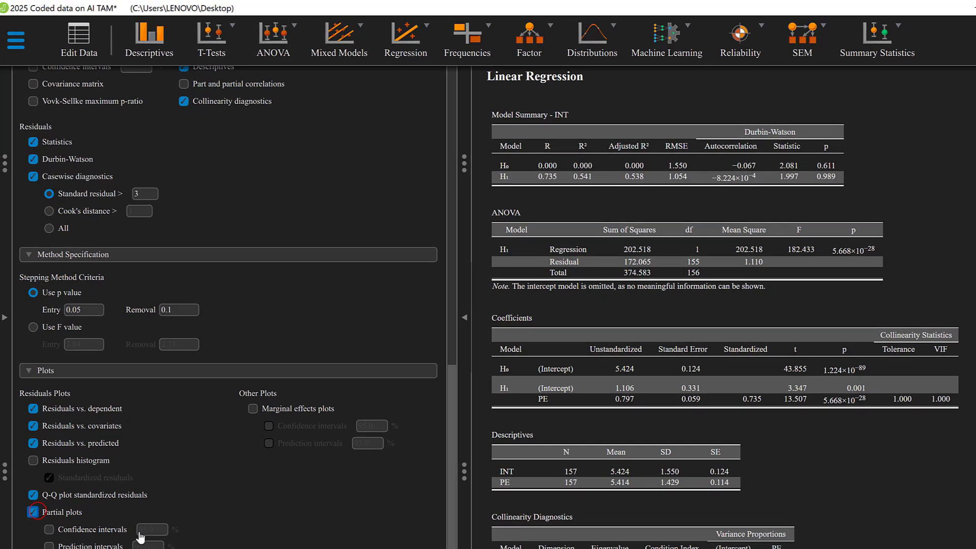
left_click(42, 536)
left_click(49, 545)
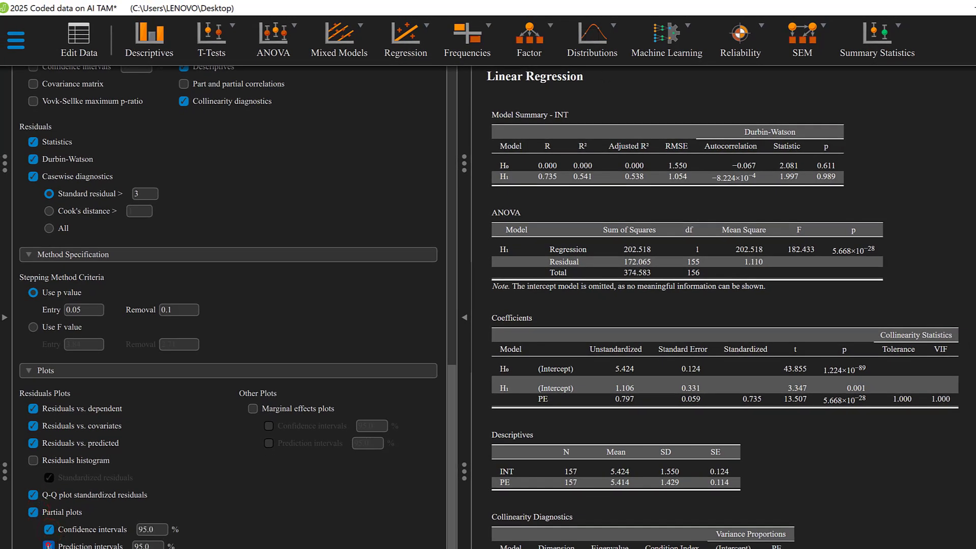
left_click(252, 409)
Review the regression output tables, including collinearity diagnostics, casewise diagnostics and residuals statistics
scroll(872, 446, "down", 3)
scroll(870, 445, "down", 2)
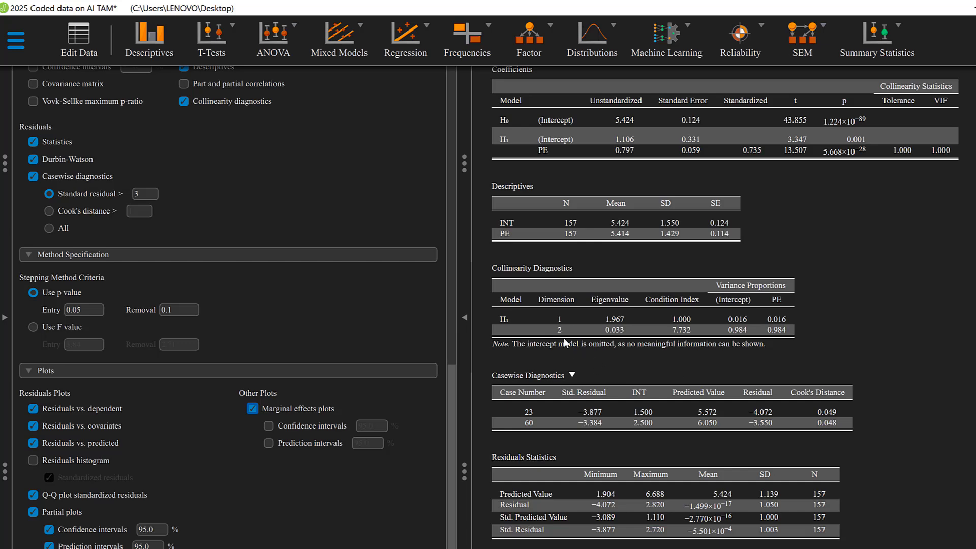
scroll(600, 374, "down", 1)
scroll(591, 355, "down", 1)
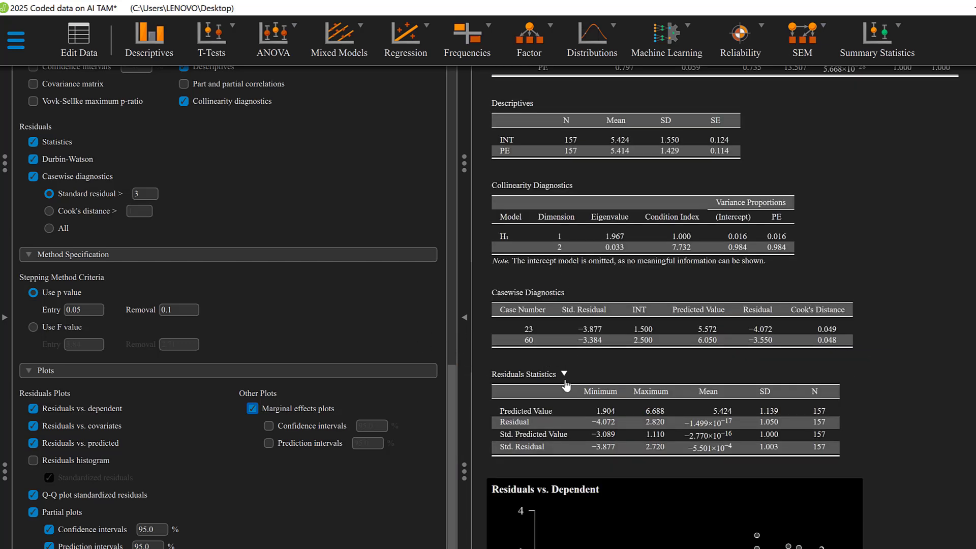
scroll(659, 371, "down", 1)
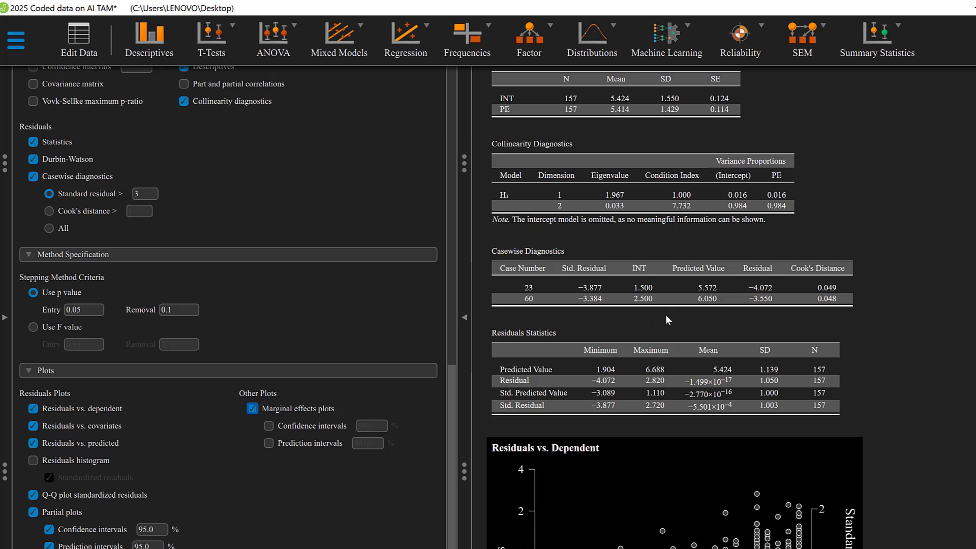
scroll(520, 308, "down", 3)
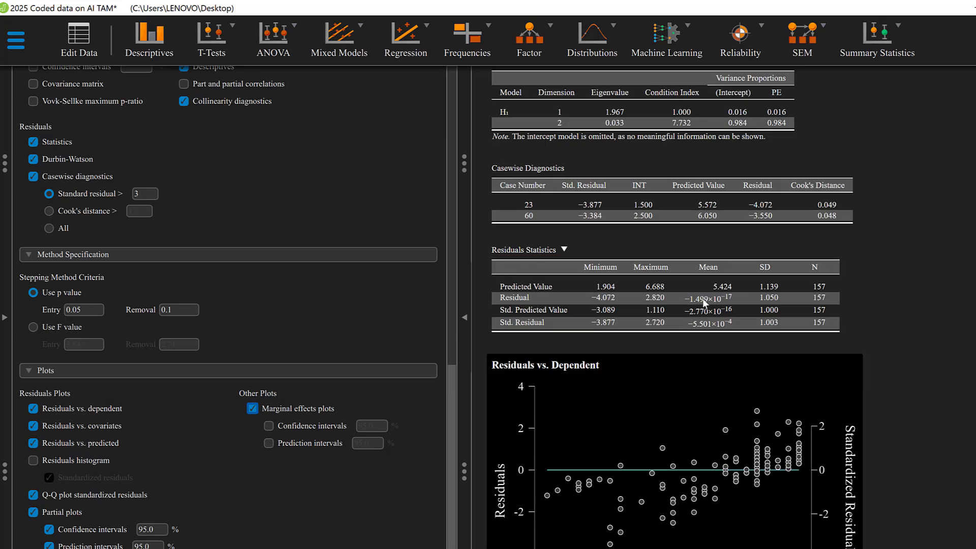
Examine the residual plots, the Q-Q plot, the partial regression plot and the marginal effect of PE on INT
scroll(602, 330, "down", 7)
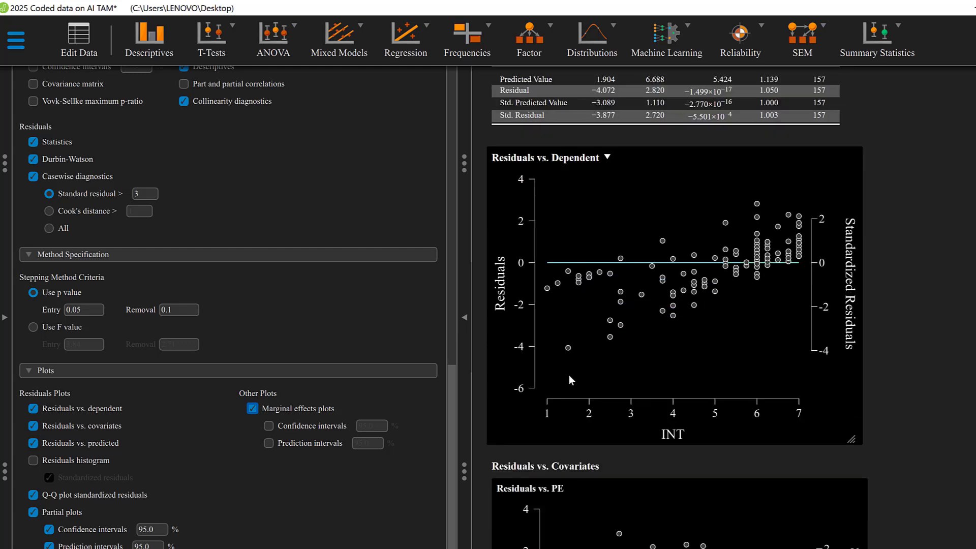
scroll(638, 333, "down", 6)
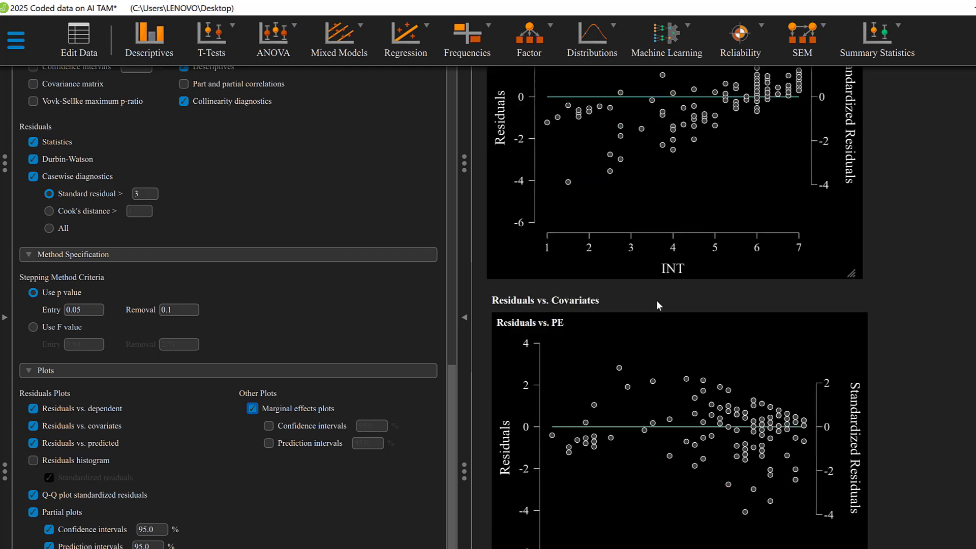
scroll(657, 300, "down", 10)
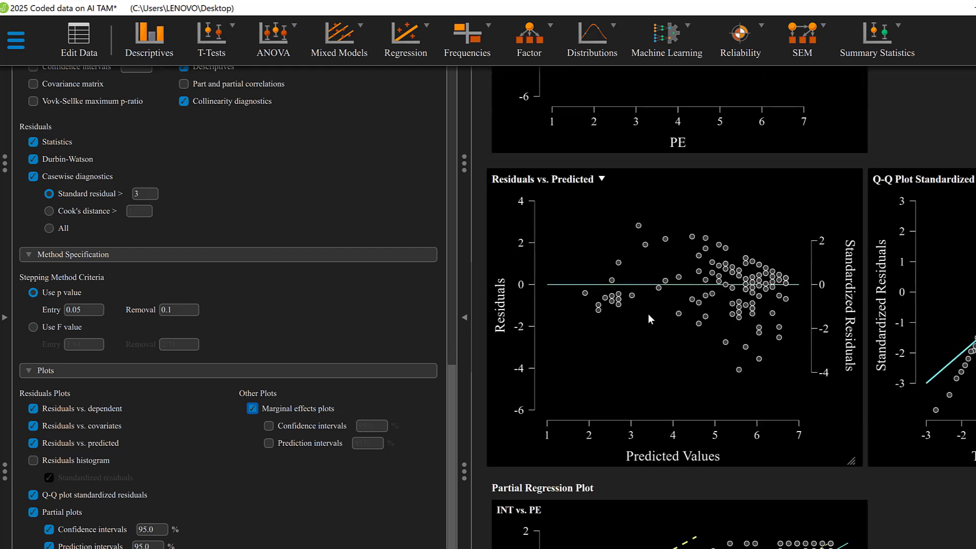
scroll(648, 313, "down", 2)
scroll(648, 313, "right", 6)
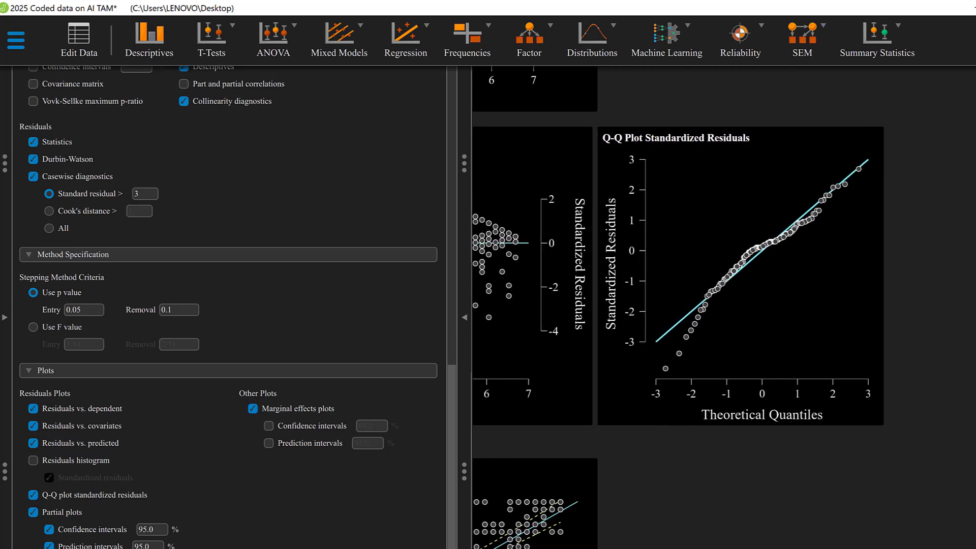
scroll(714, 356, "left", 5)
scroll(702, 351, "down", 13)
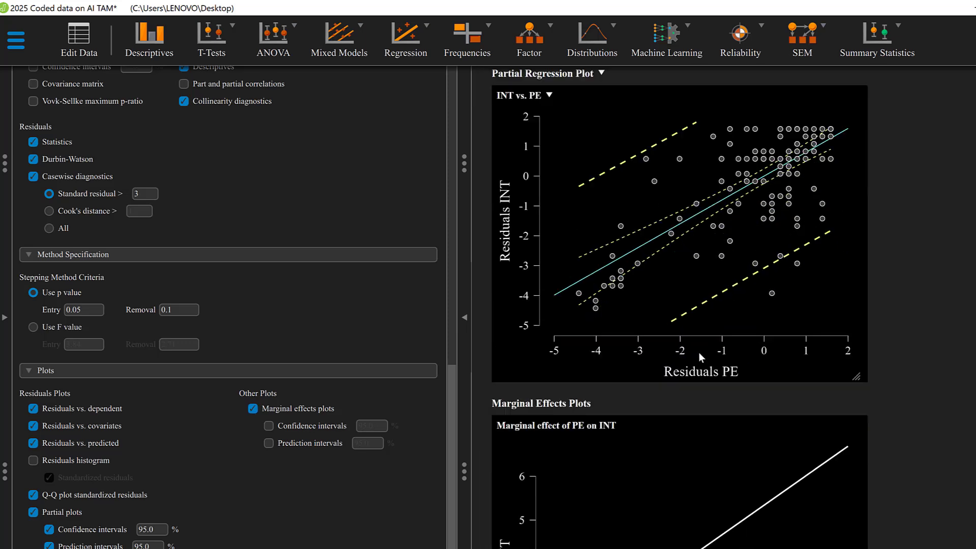
scroll(698, 353, "down", 6)
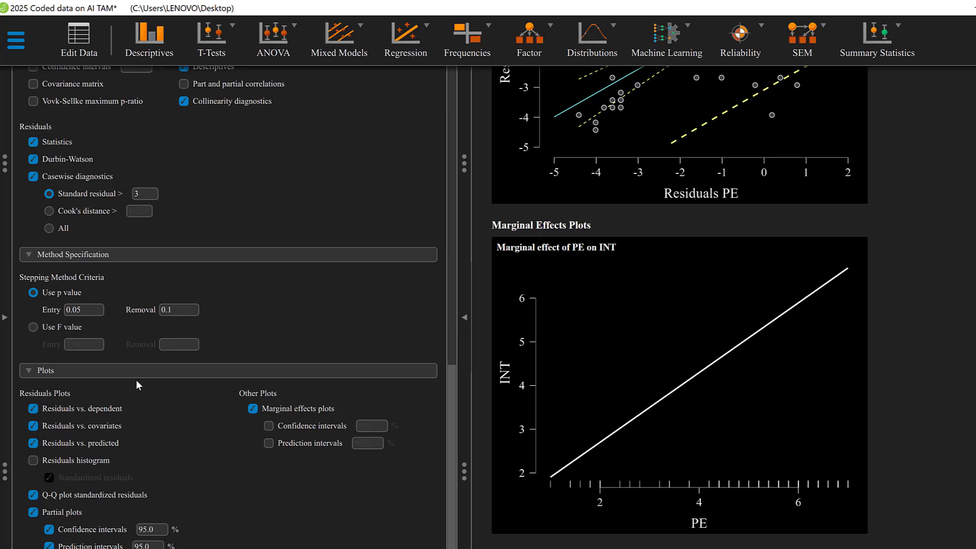
Recheck the linear regression setup, covering its variables, statistics, stepping criteria and plot options
scroll(113, 346, "up", 20)
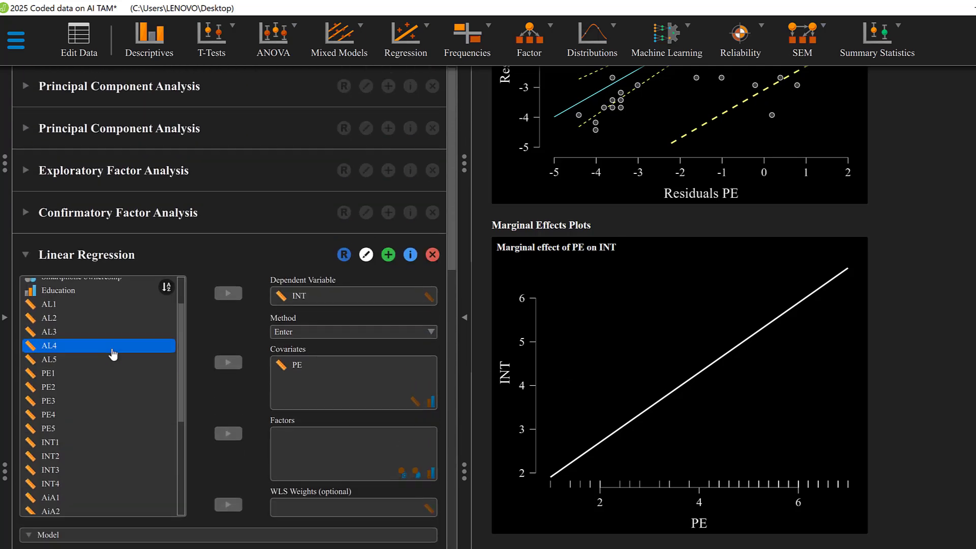
scroll(113, 354, "down", 15)
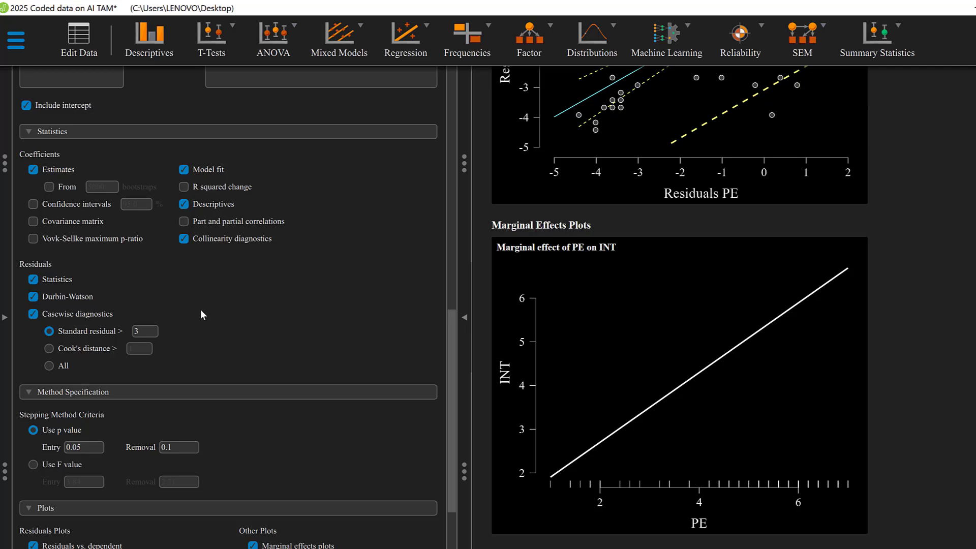
scroll(201, 310, "down", 3)
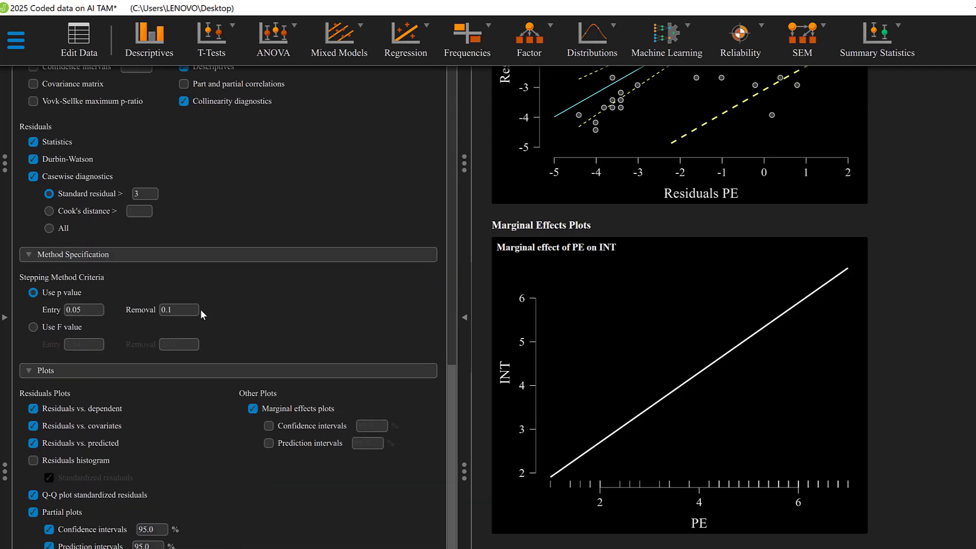
scroll(341, 270, "up", 15)
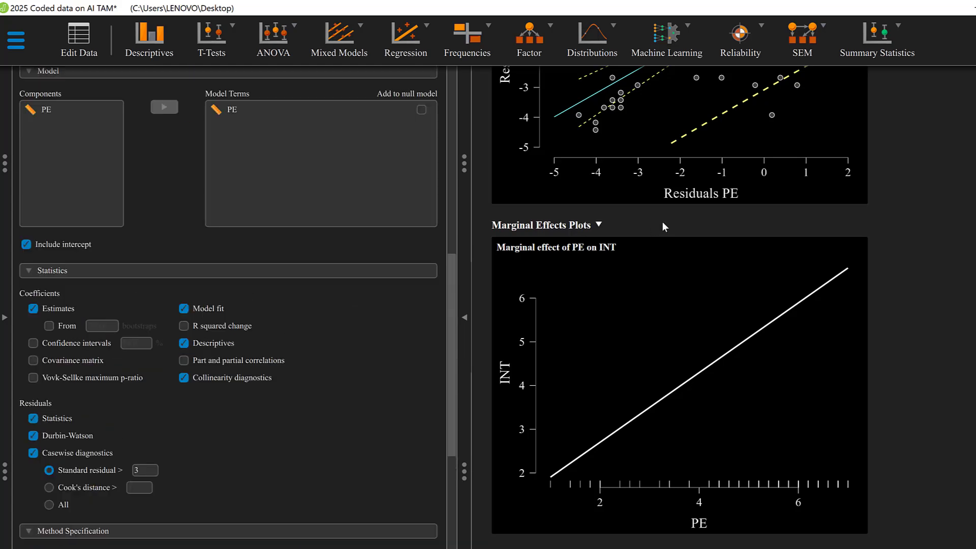
Examine the model summary, ANOVA, coefficients and descriptives tables in the Linear Regression output
scroll(661, 213, "up", 15)
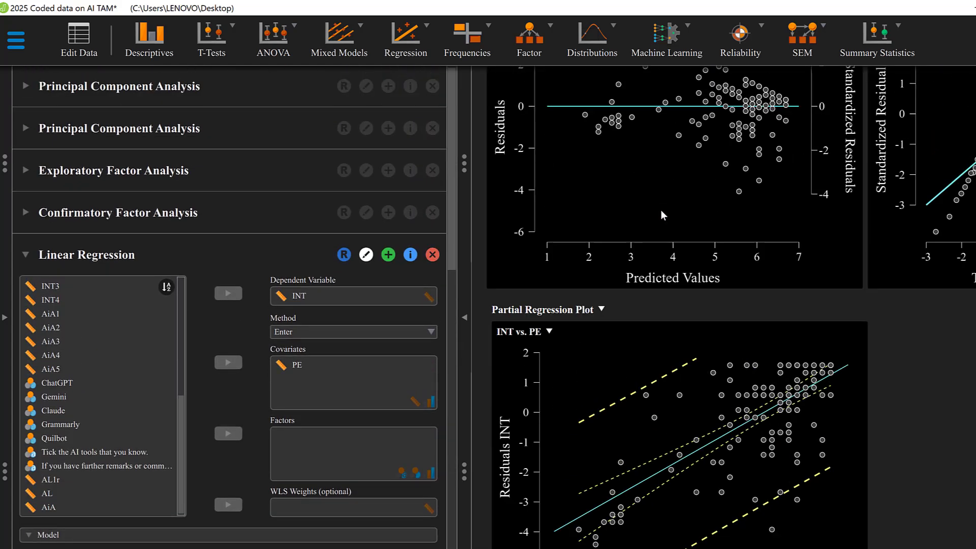
scroll(661, 209, "up", 15)
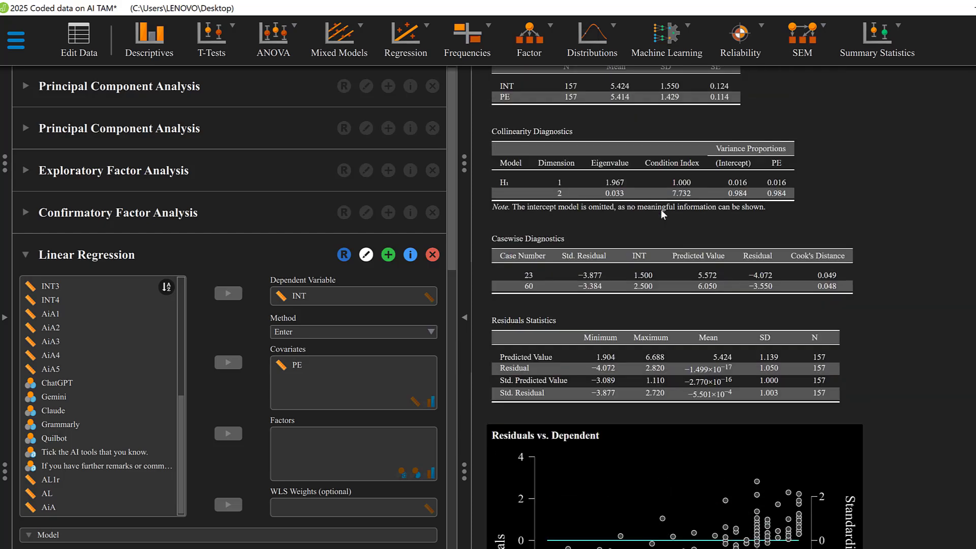
scroll(660, 210, "up", 2)
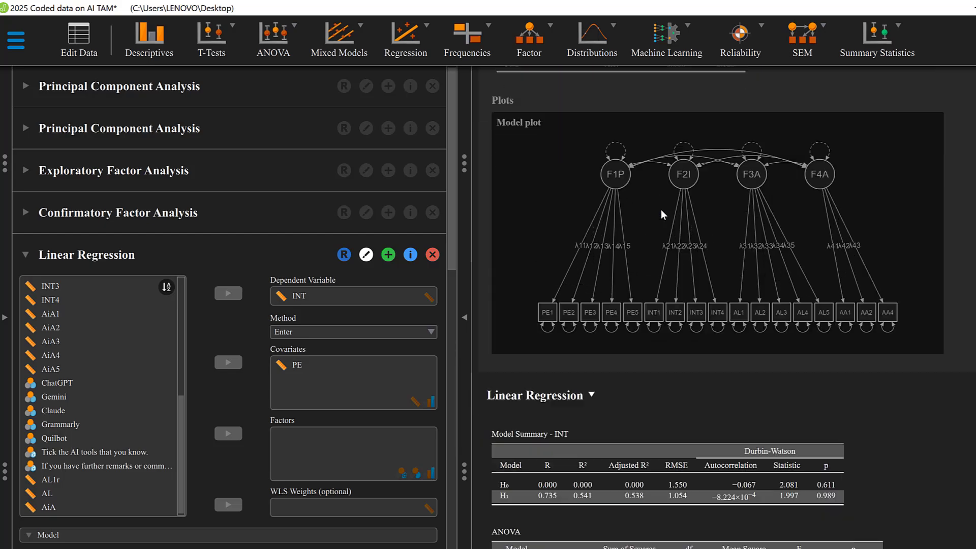
scroll(661, 210, "down", 8)
scroll(602, 274, "up", 1)
scroll(602, 274, "down", 2)
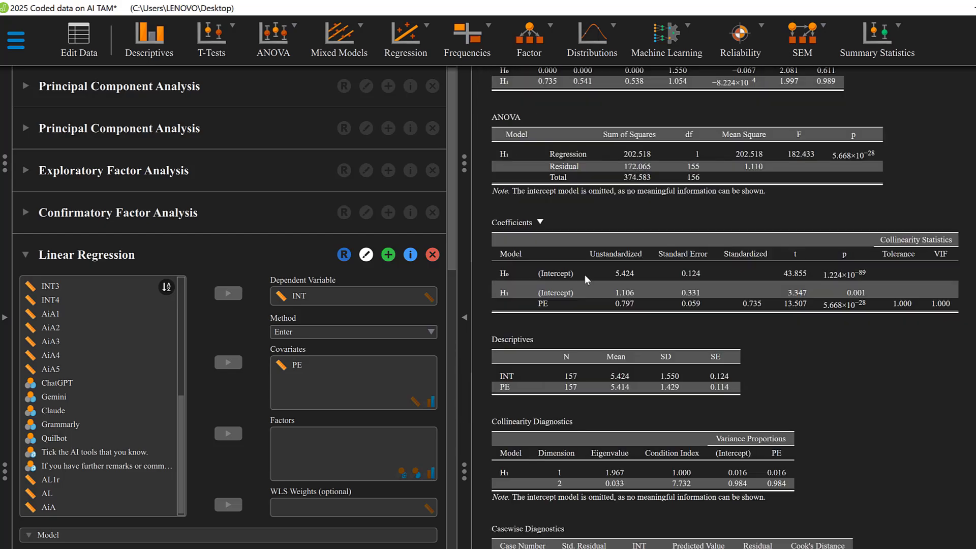
scroll(623, 291, "down", 1)
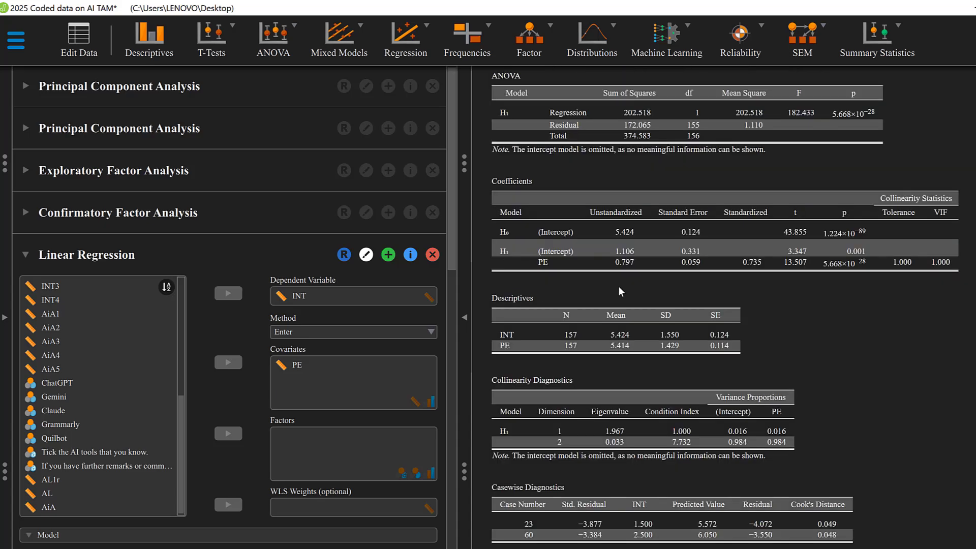
Switch to the Word document The Effect of AI PE on INT.docx and go to its Discussion section with the hypotheses table
key("alt+Tab")
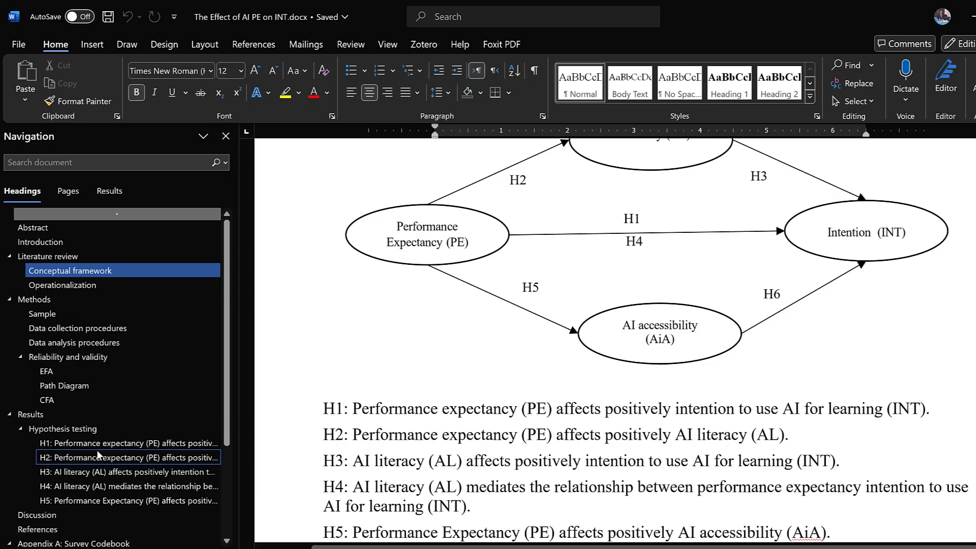
scroll(61, 465, "down", 3)
scroll(61, 465, "down", 1)
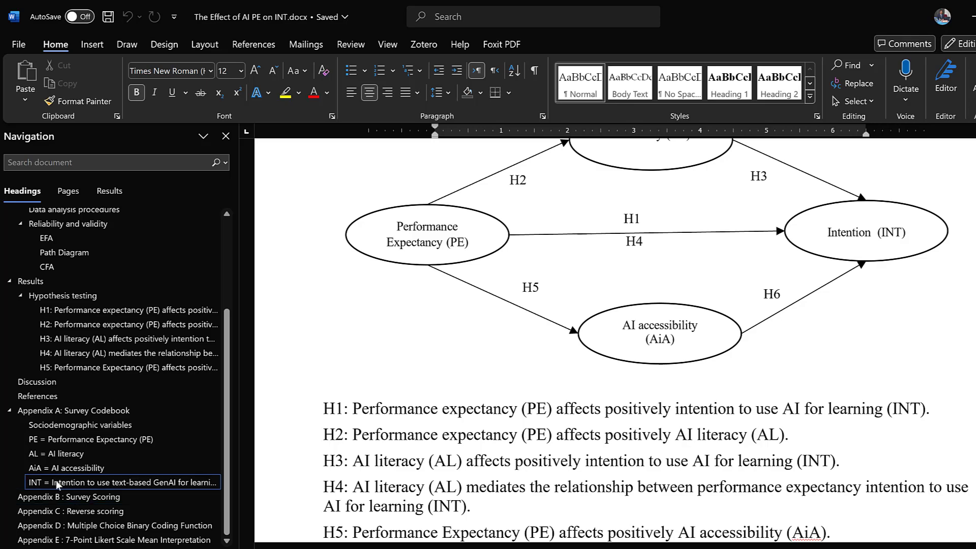
left_click(47, 438)
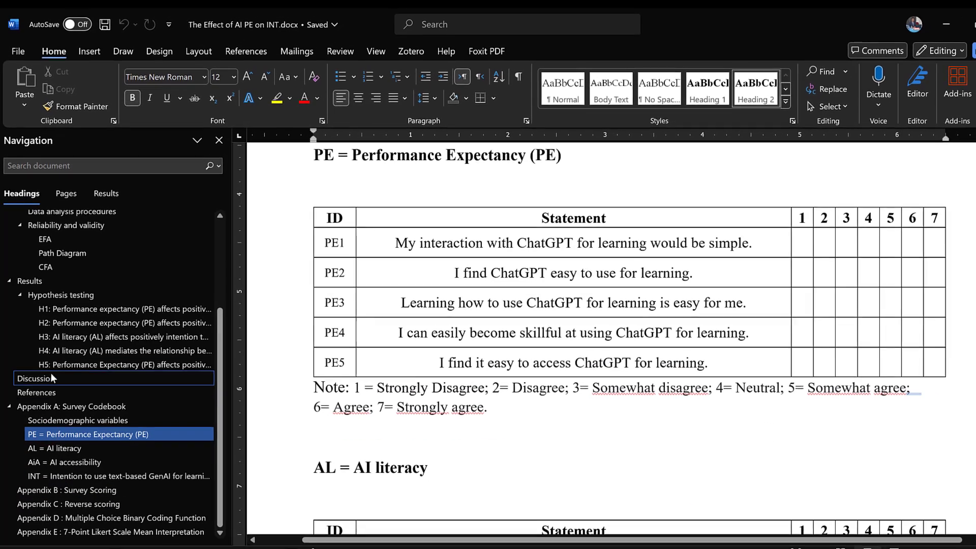
left_click(59, 311)
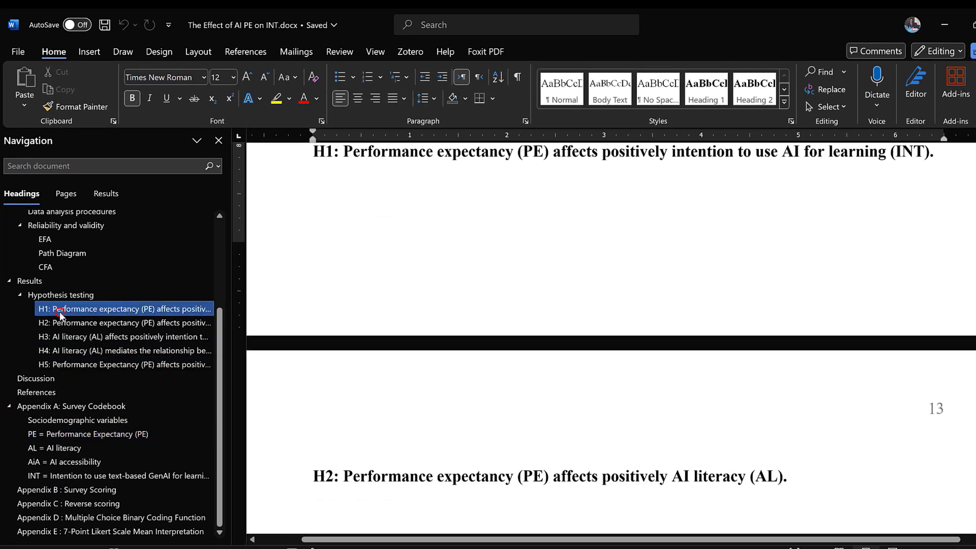
scroll(413, 224, "down", 2)
scroll(405, 216, "up", 4)
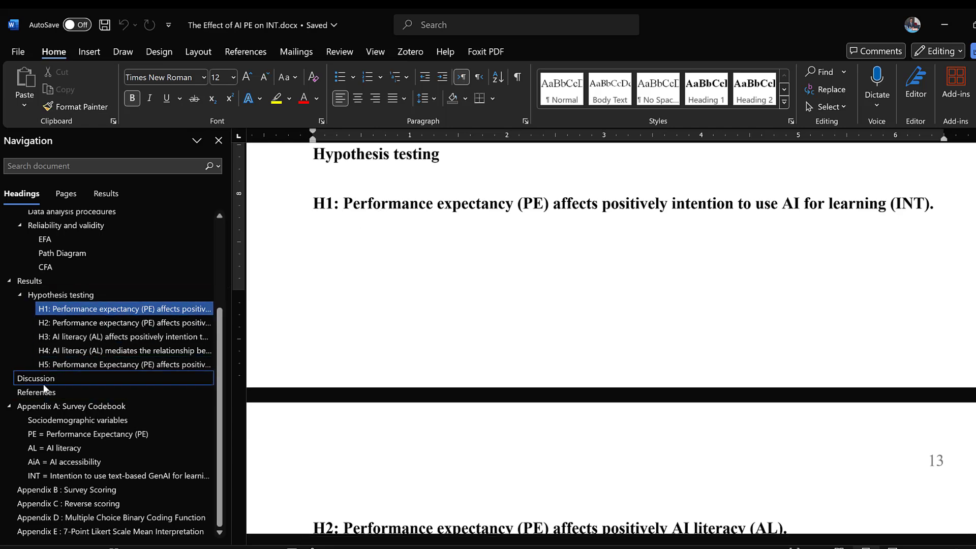
left_click(31, 382)
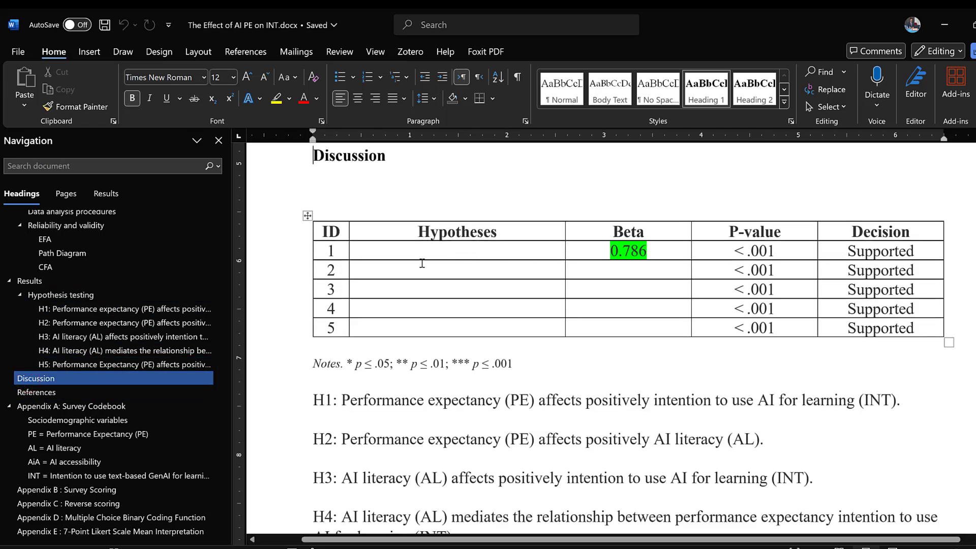
left_click(410, 253)
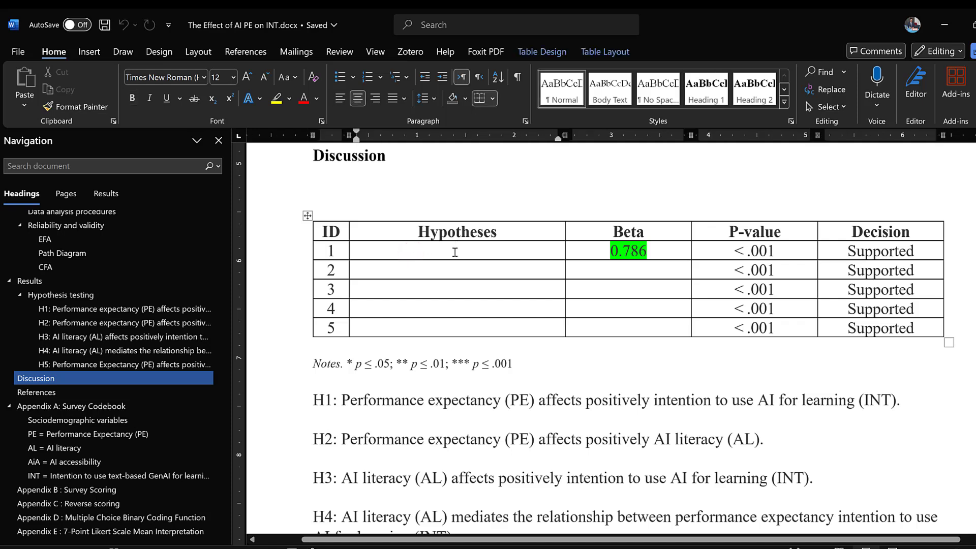
key("shift+Tab")
type("PE")
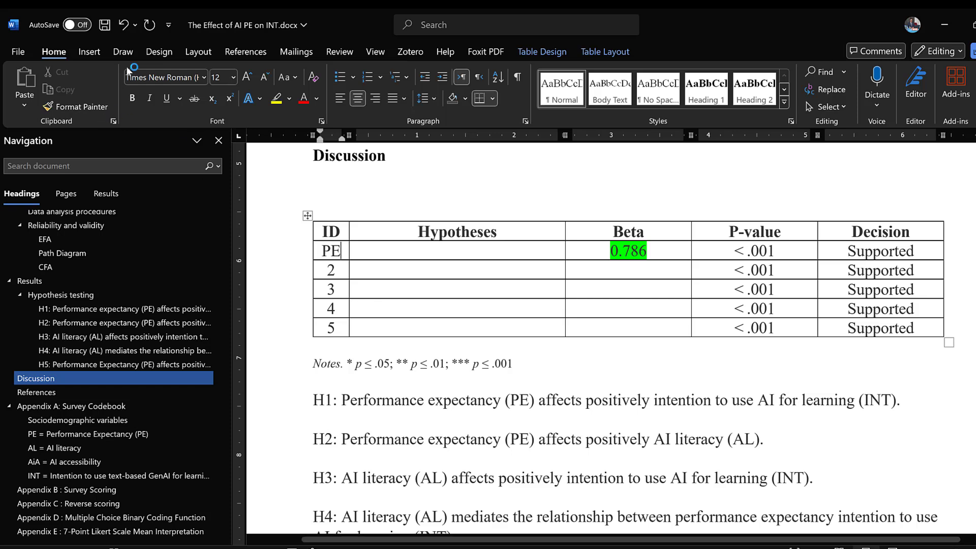
key("ctrl+z")
Enter "PE --- INT" as the hypothesis for ID 1 in the Discussion table
left_click(449, 250)
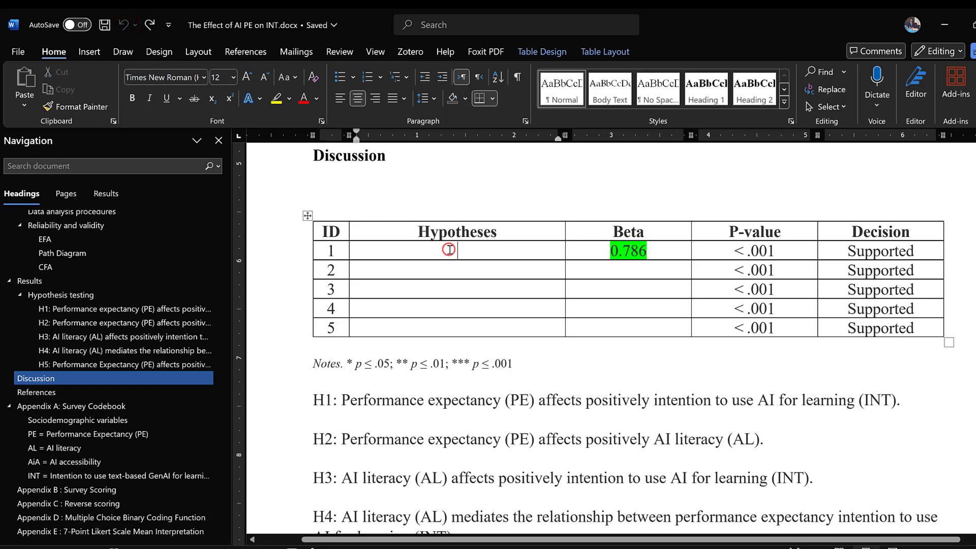
type("PE")
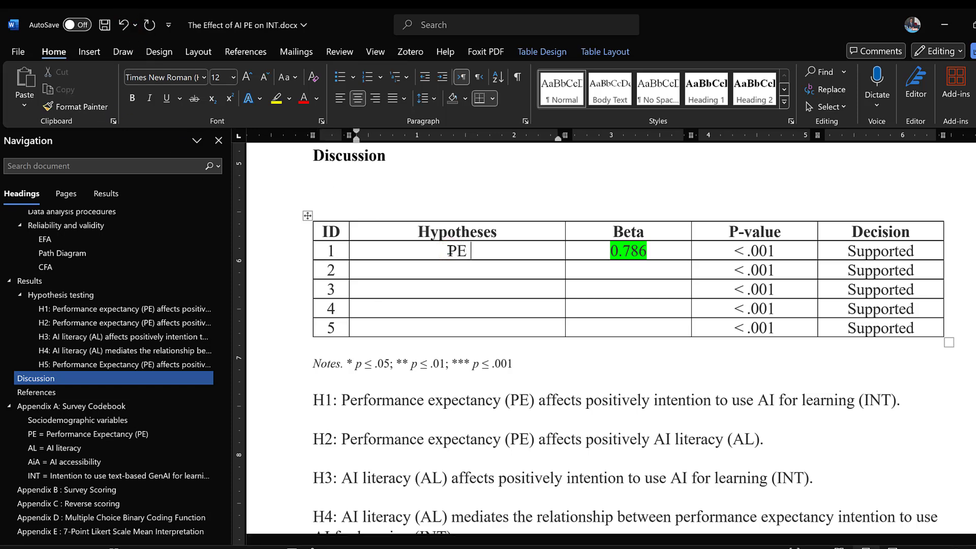
type(" --- INT")
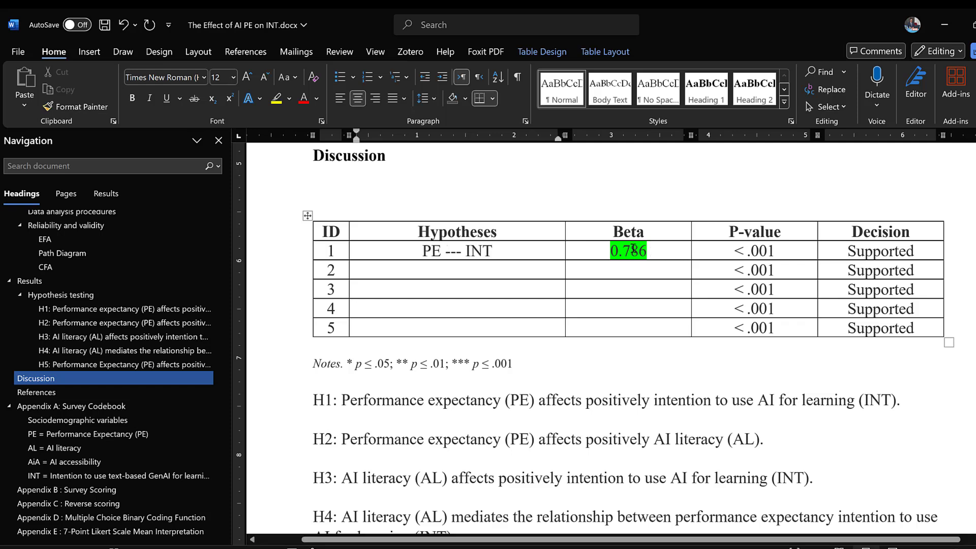
left_click_drag(647, 249, 608, 251)
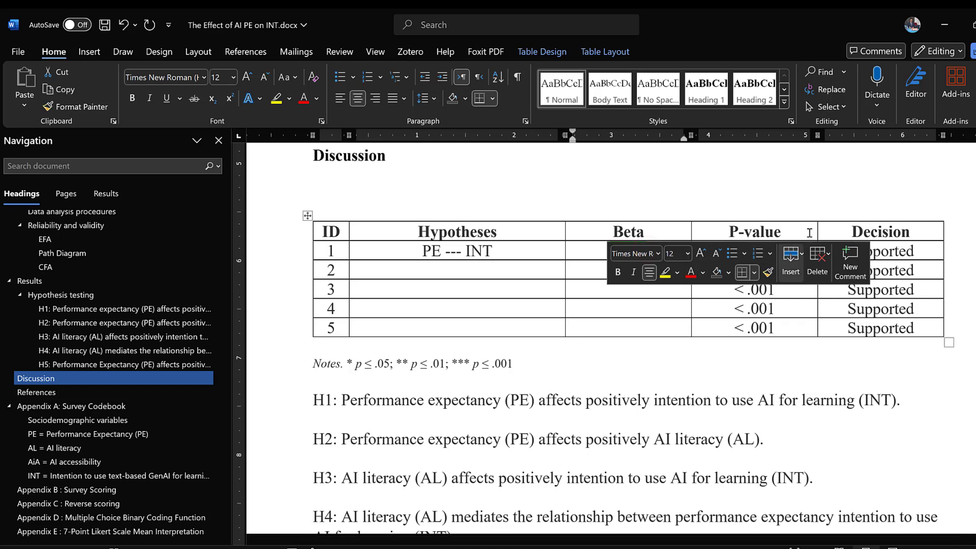
left_click(772, 233)
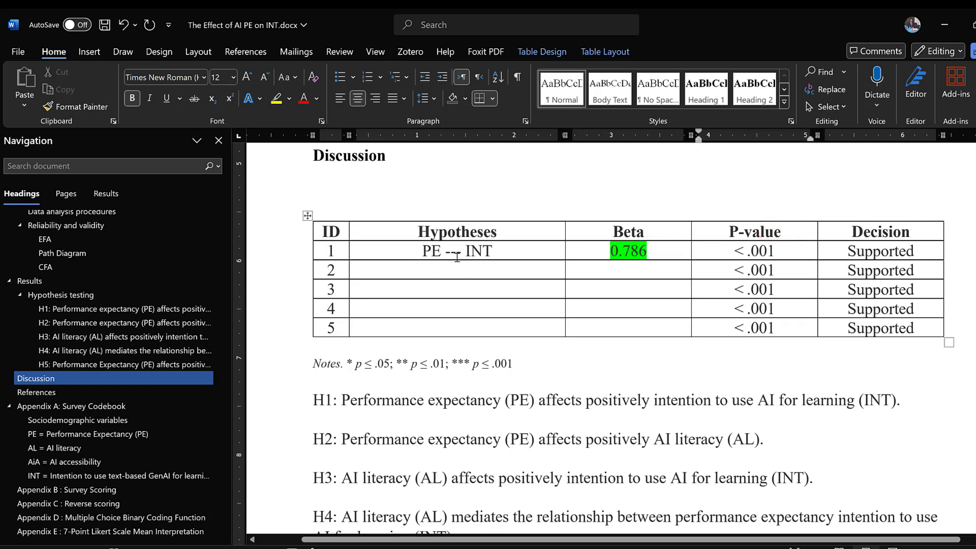
Replace the dashes between PE and INT in row 1 with the thin right arrow symbol from the Wingdings font
left_click(465, 258)
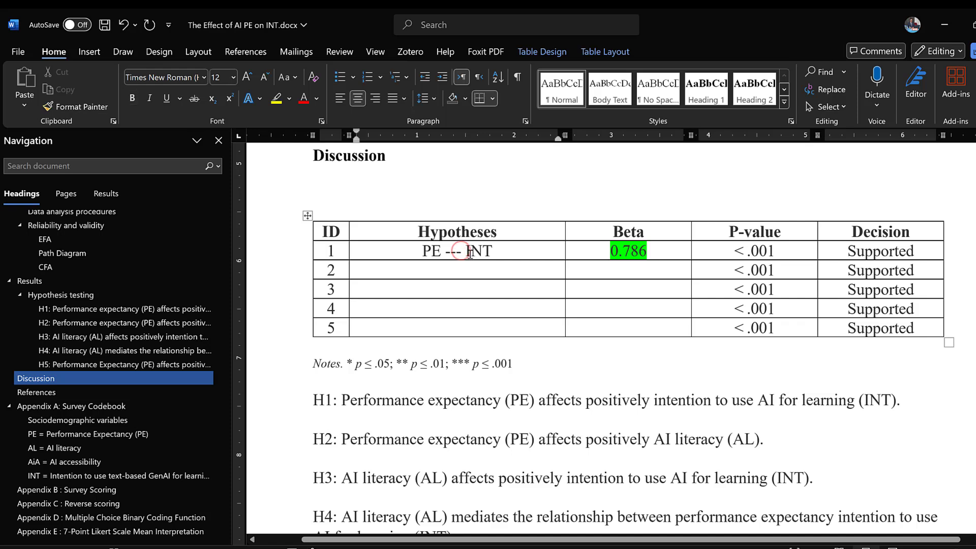
left_click(91, 51)
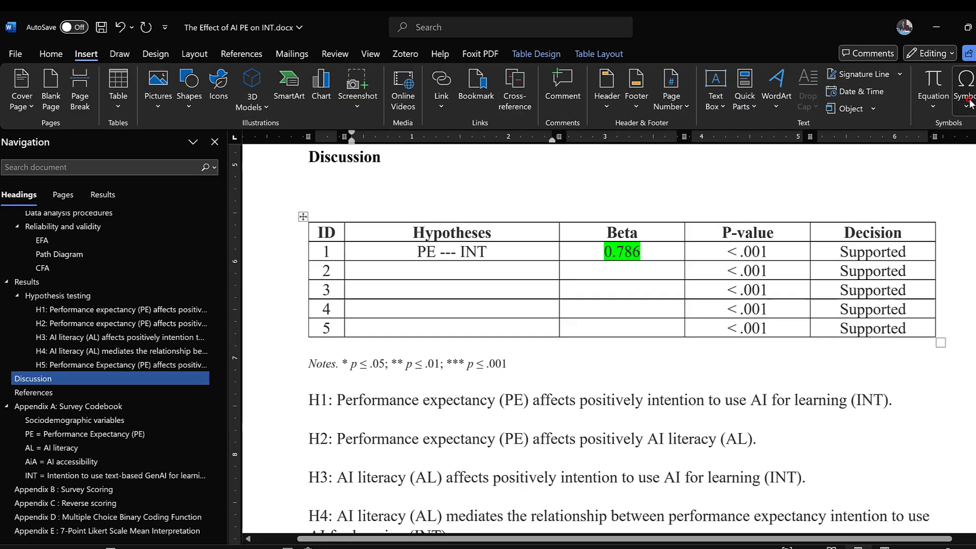
left_click(966, 104)
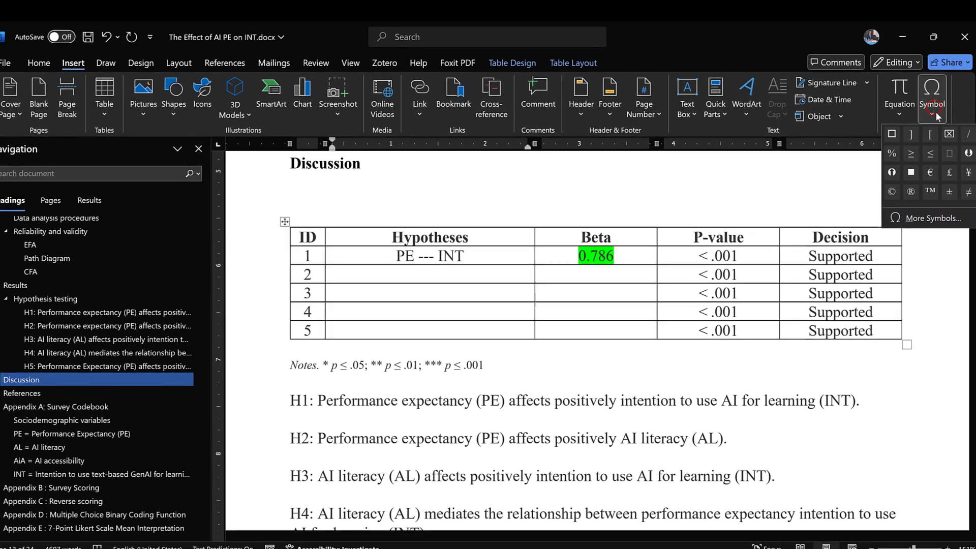
left_click(945, 212)
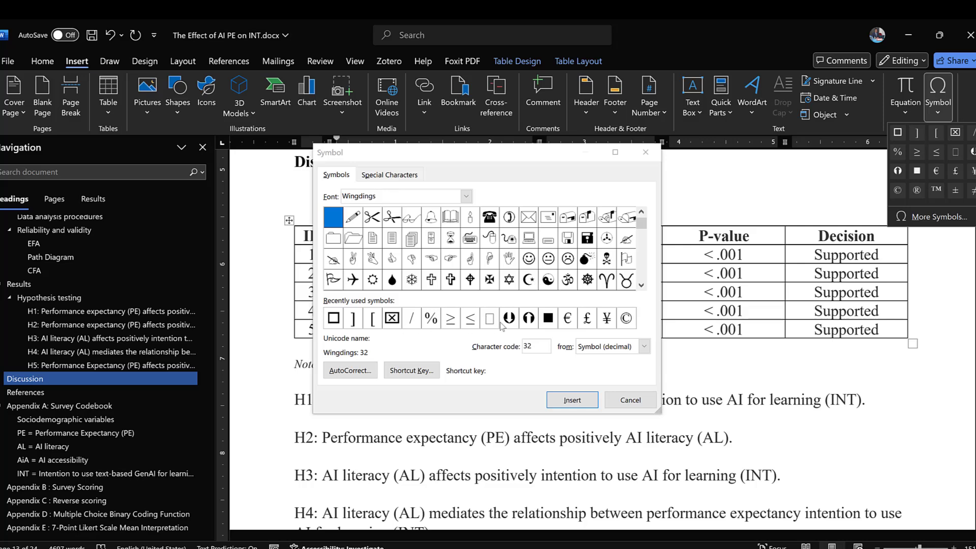
scroll(641, 234, "down", 2)
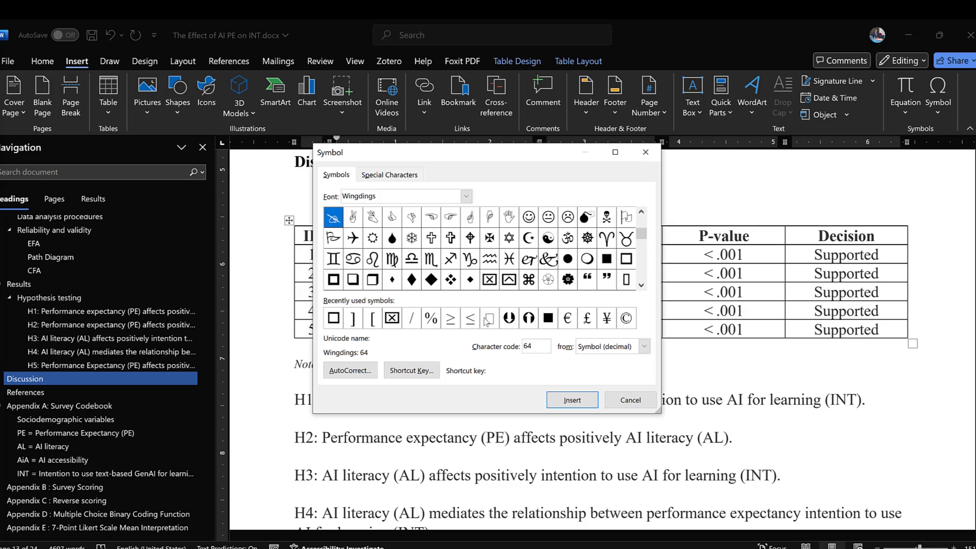
left_click(642, 253)
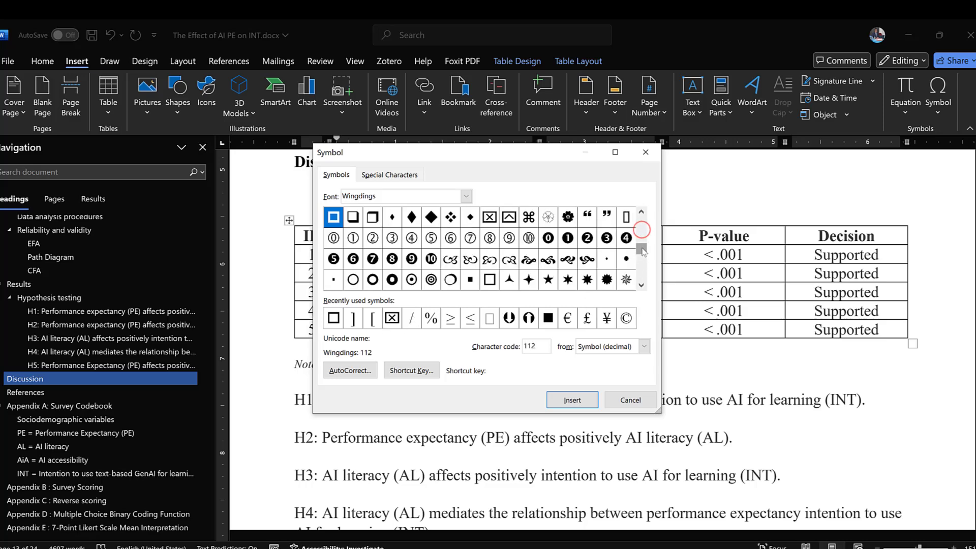
left_click_drag(642, 258, 641, 273)
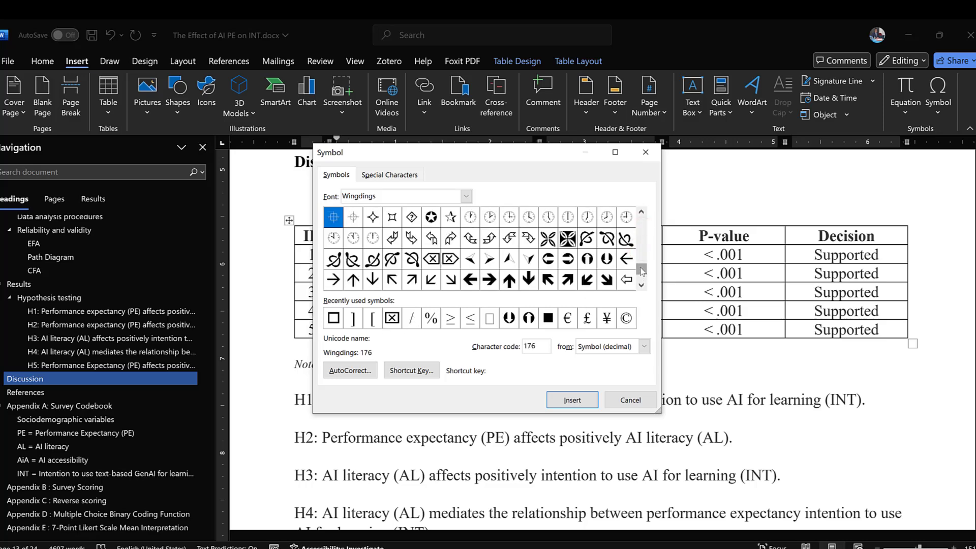
double_click(334, 281)
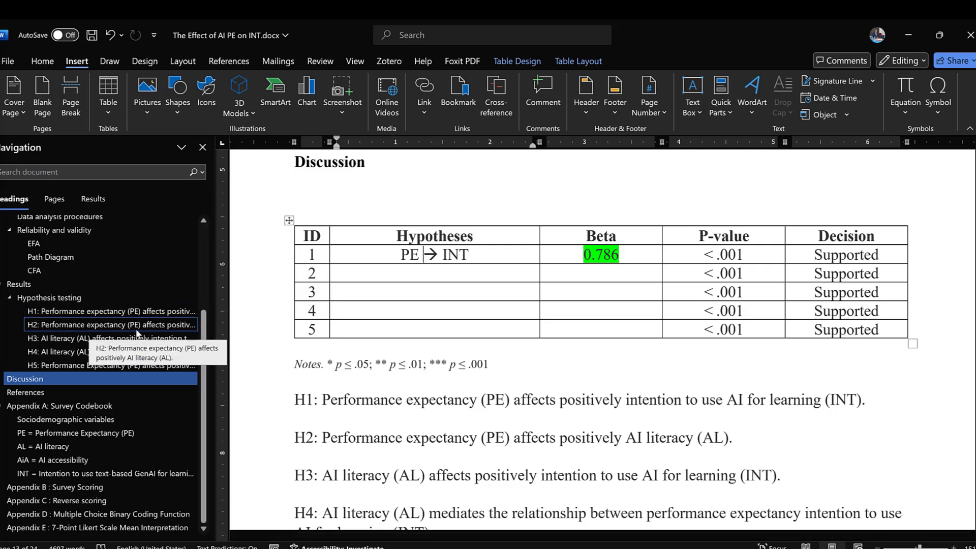
Check the H2 heading, return to the Discussion table and copy "PE → INT" from row 1 into the Hypotheses cell of row 2
left_click(164, 325)
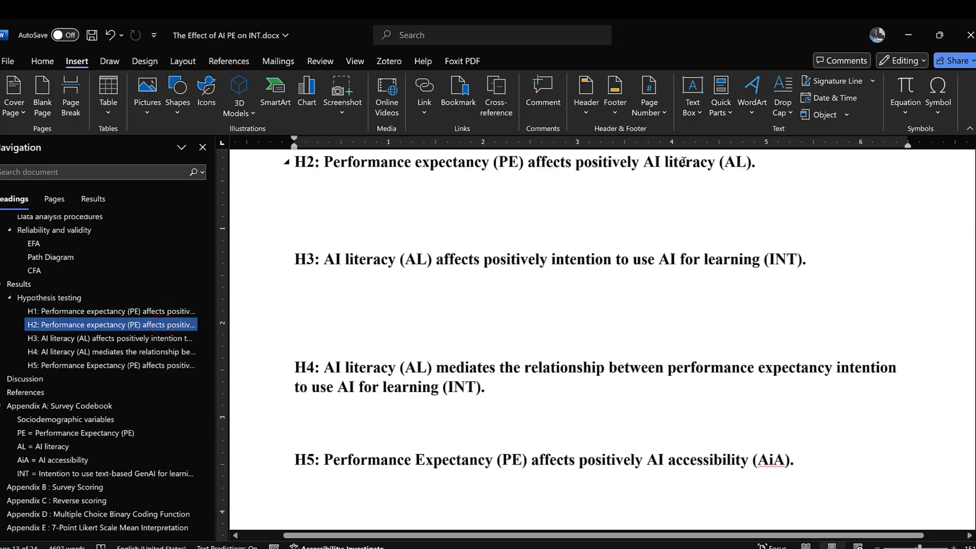
left_click(35, 378)
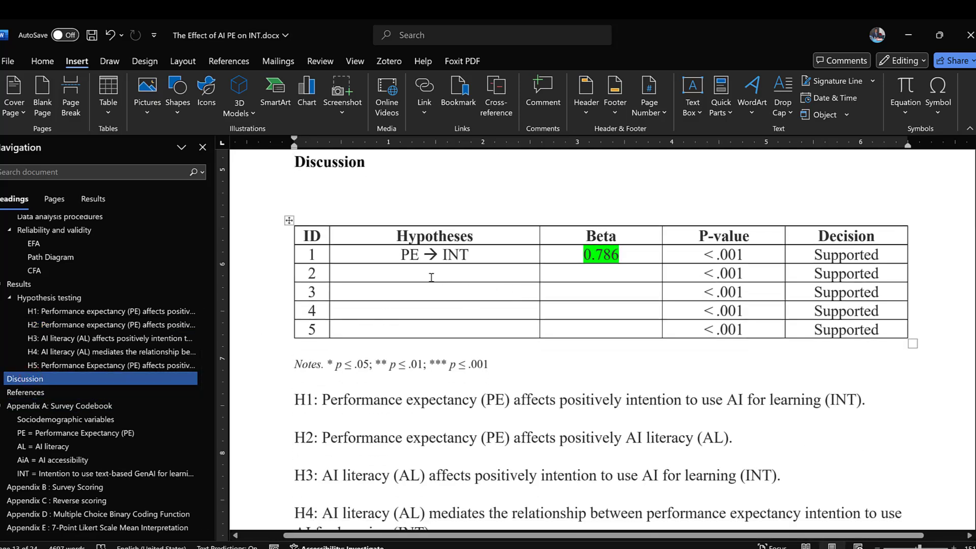
left_click(430, 276)
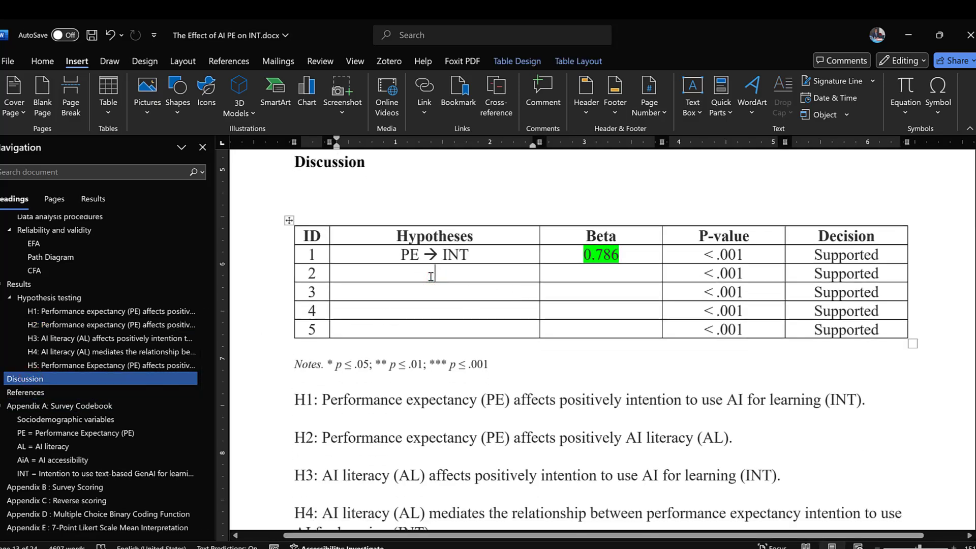
left_click_drag(473, 257, 401, 257)
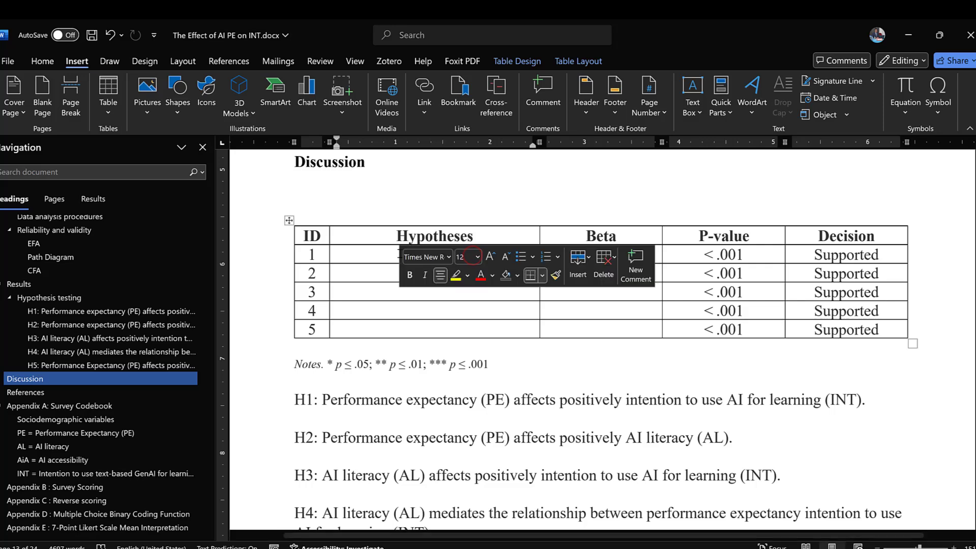
key("ctrl+c")
key("ctrl+v")
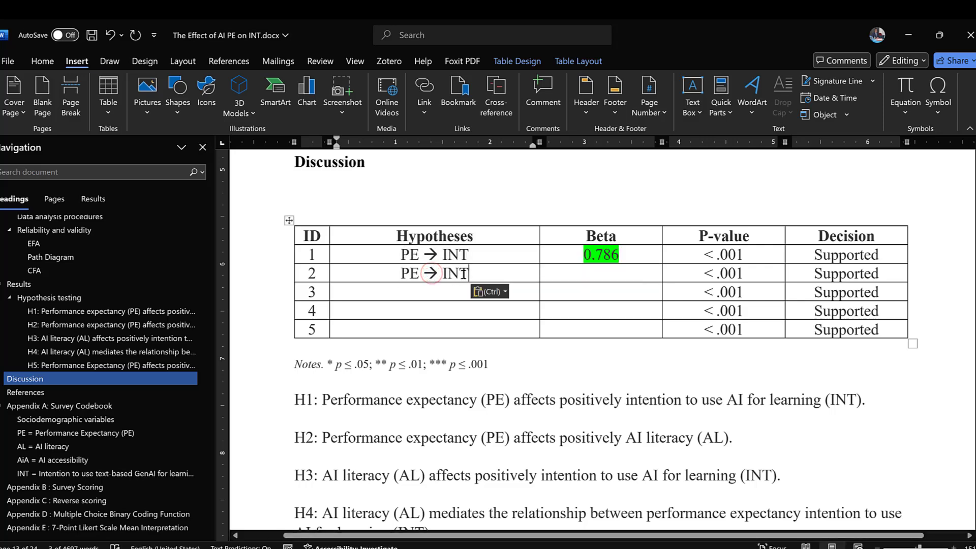
Replace INT with AL in the row 2 hypothesis of the Discussion table so it reads "PE → AL"
left_click_drag(472, 272, 446, 269)
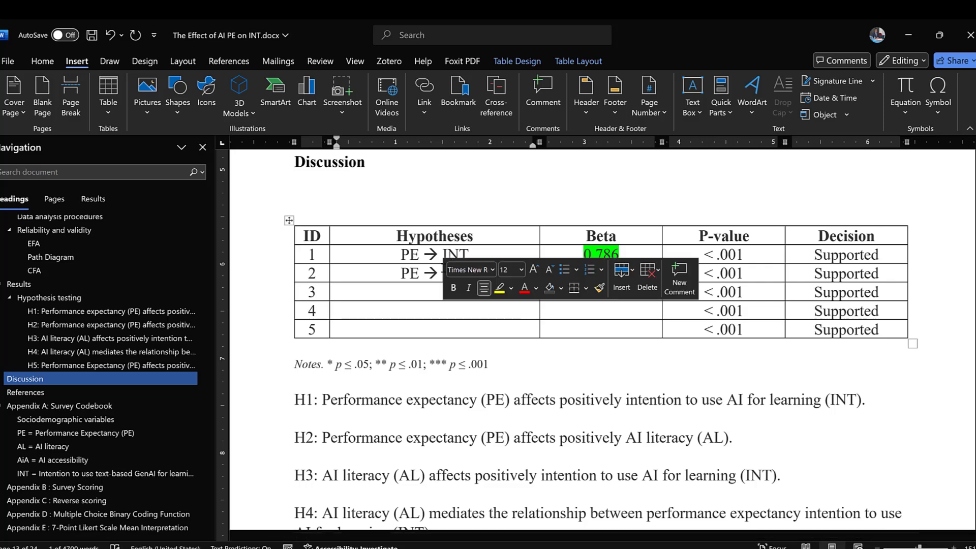
type("AL")
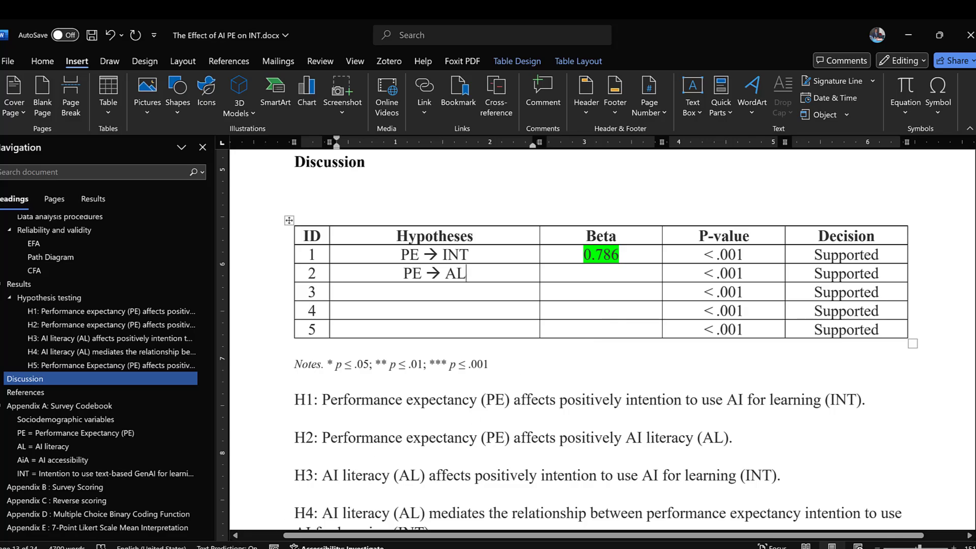
Switch to JASP and replace INT with AL as the dependent variable of the Linear Regression
key("alt+Tab")
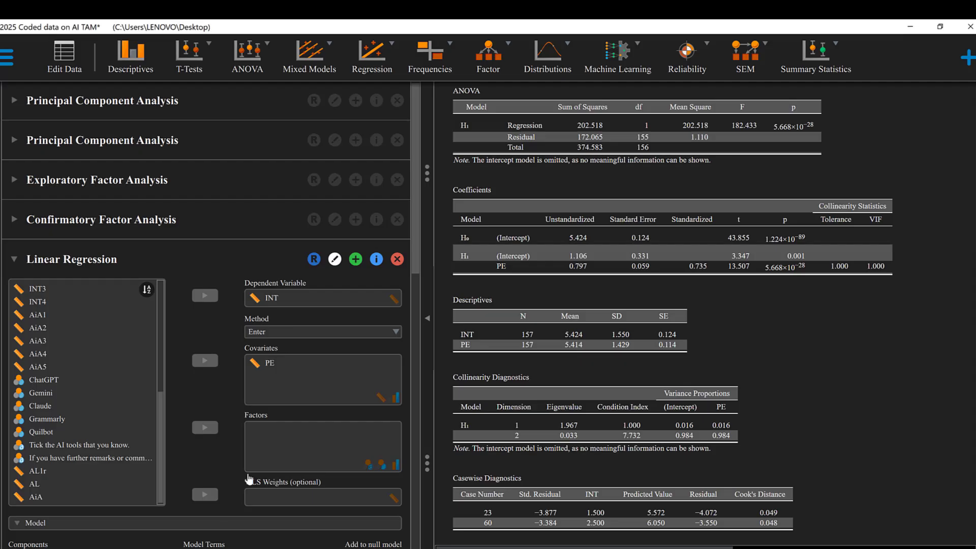
left_click(271, 298)
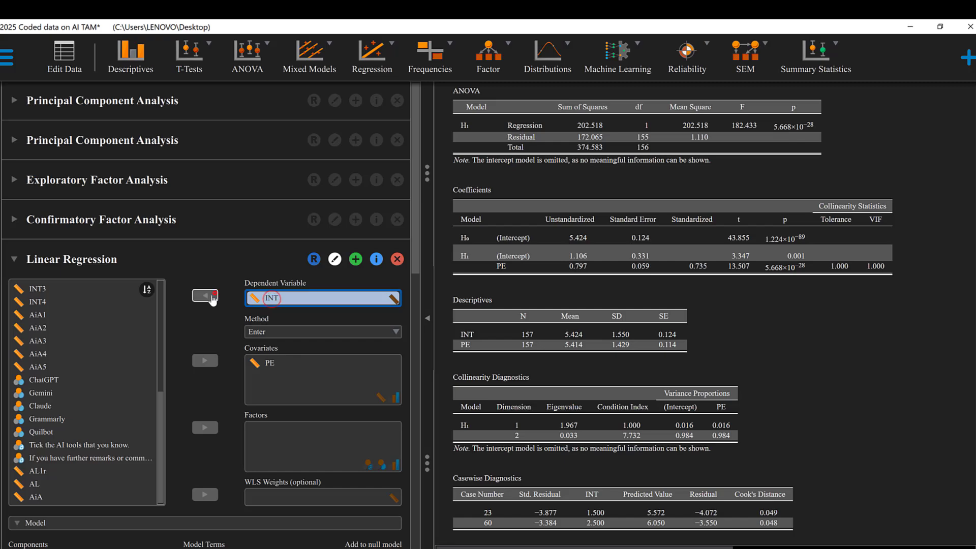
left_click(212, 296)
scroll(85, 464, "down", 10)
scroll(96, 294, "up", 9)
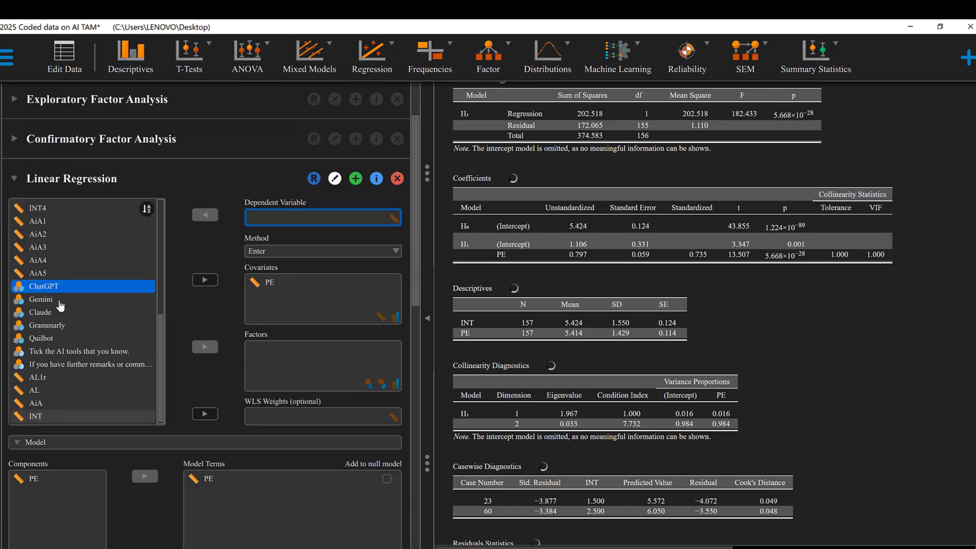
scroll(60, 306, "up", 1)
left_click(35, 447)
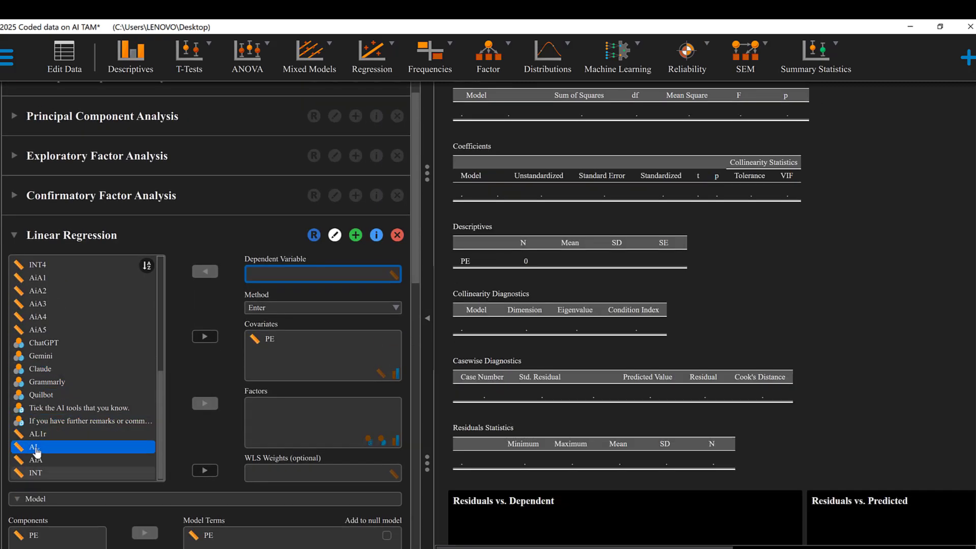
left_click(204, 271)
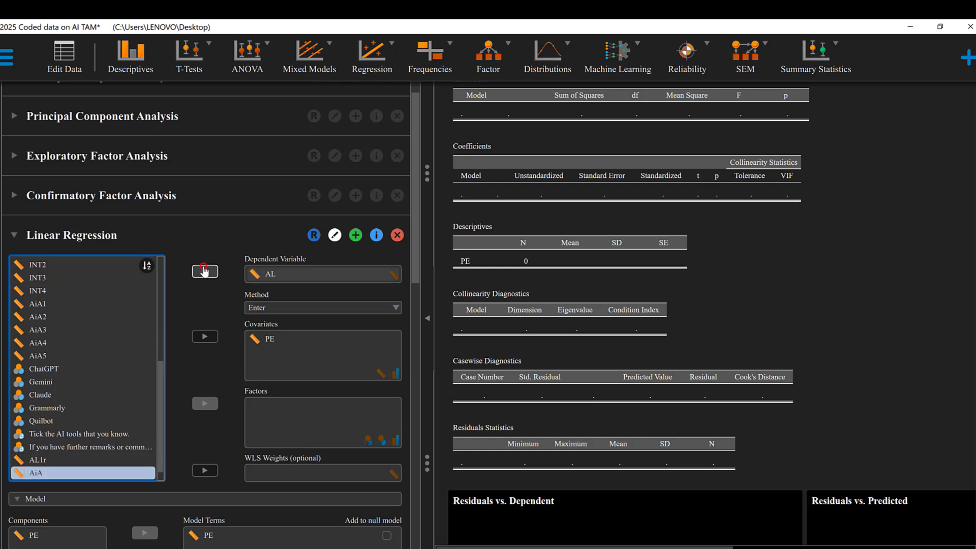
Find PE's unstandardized coefficient in the regression results, switch to Word and enter 0.684 as the Beta for row 2
scroll(626, 337, "down", 5)
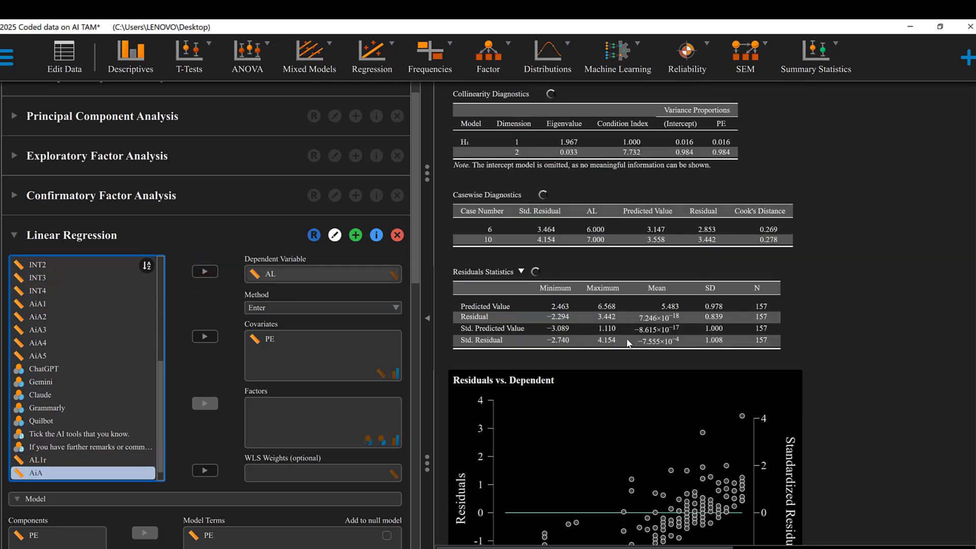
scroll(575, 264, "up", 5)
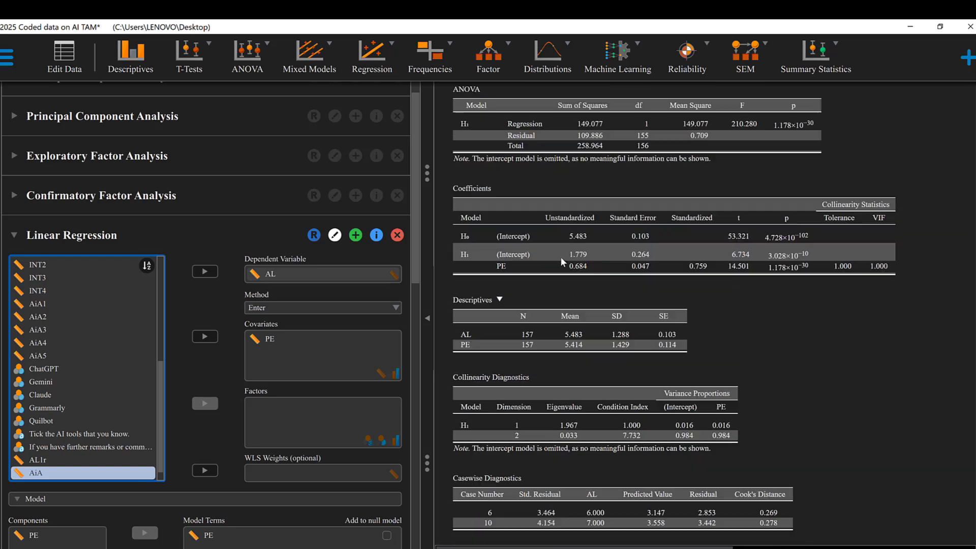
scroll(561, 260, "up", 2)
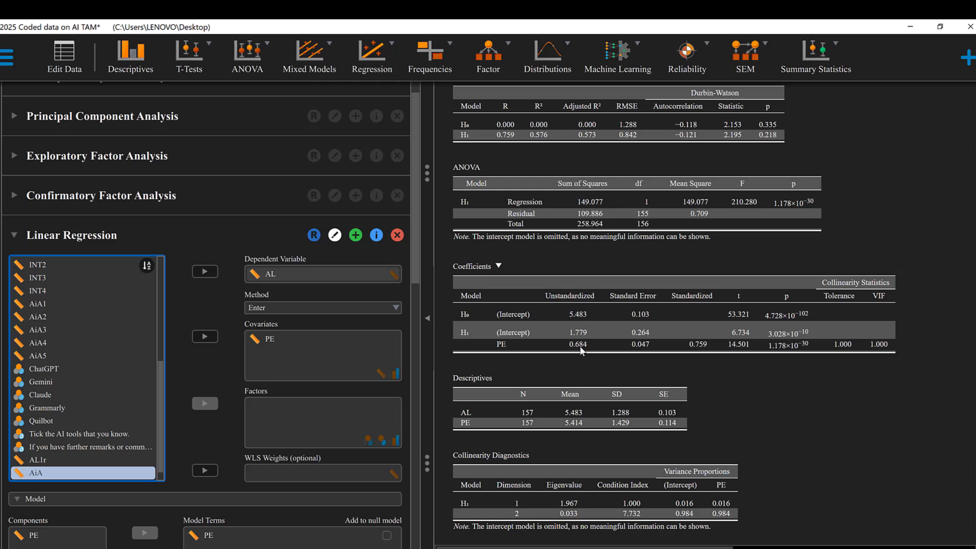
left_click(558, 548)
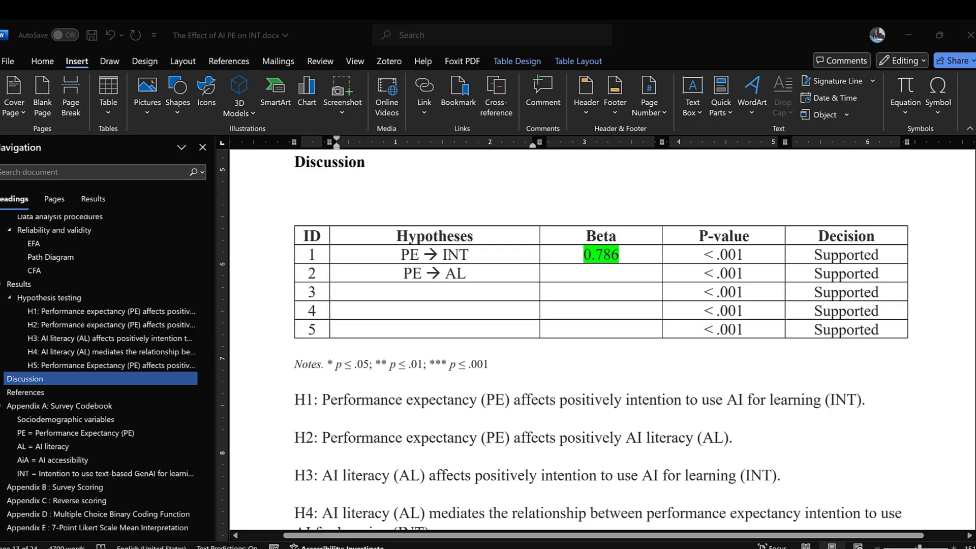
left_click(584, 277)
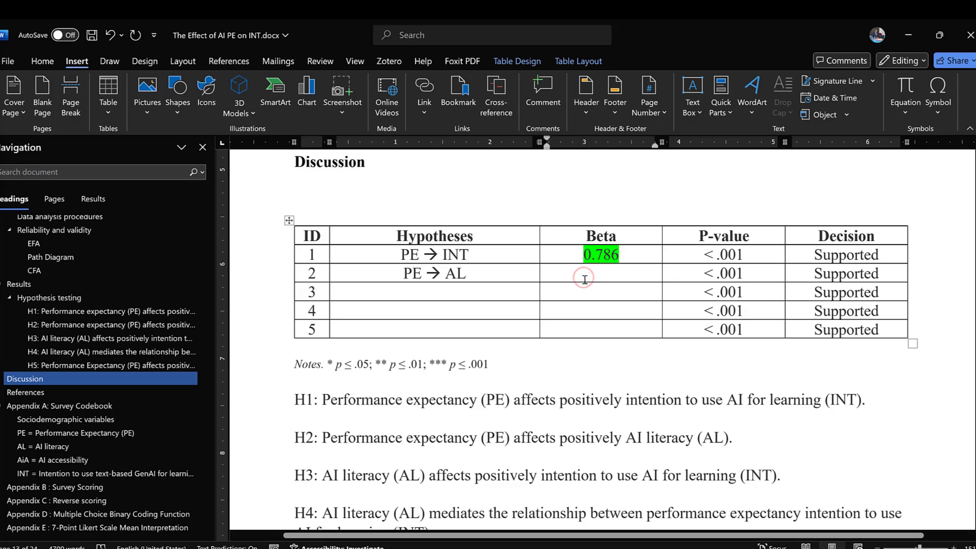
type("0.684")
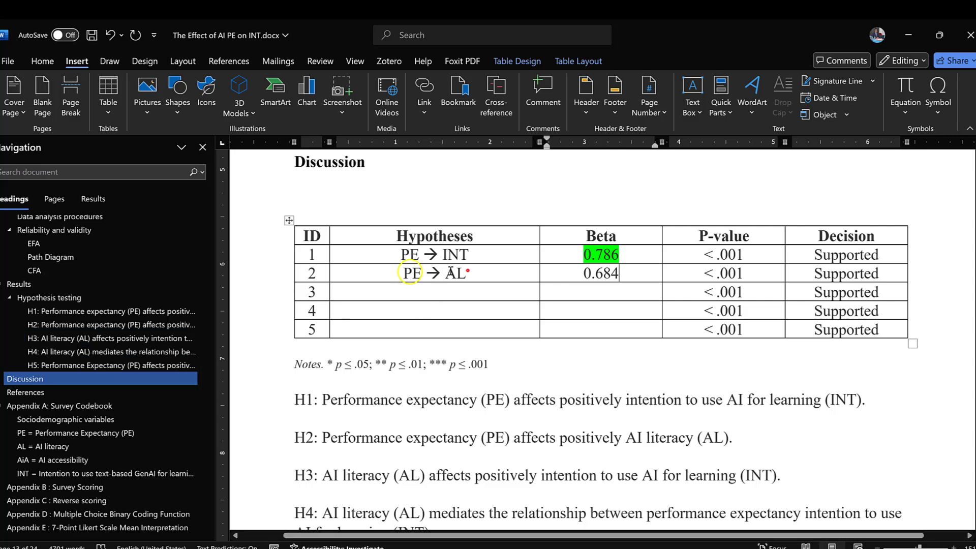
Copy the row 2 hypothesis into row 3 of the Discussion table and change it to "AL → INT"
left_click_drag(467, 270, 404, 275)
left_click(401, 270)
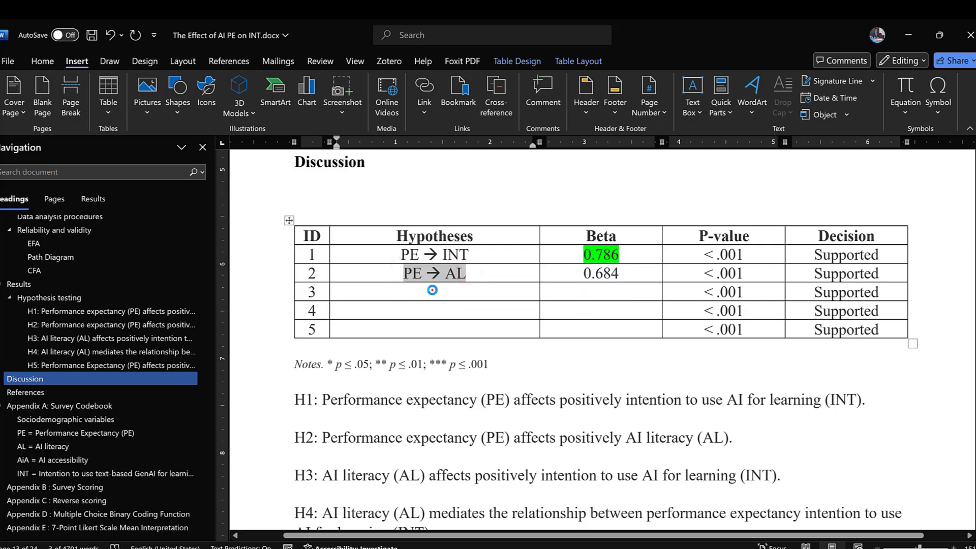
key("ctrl+c")
left_click(432, 290)
key("ctrl+v")
double_click(462, 291)
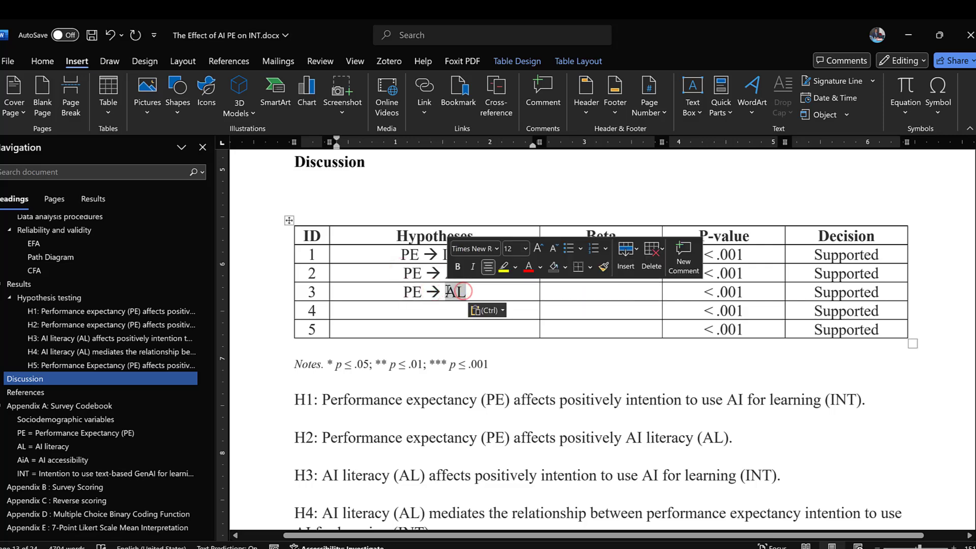
type("INT")
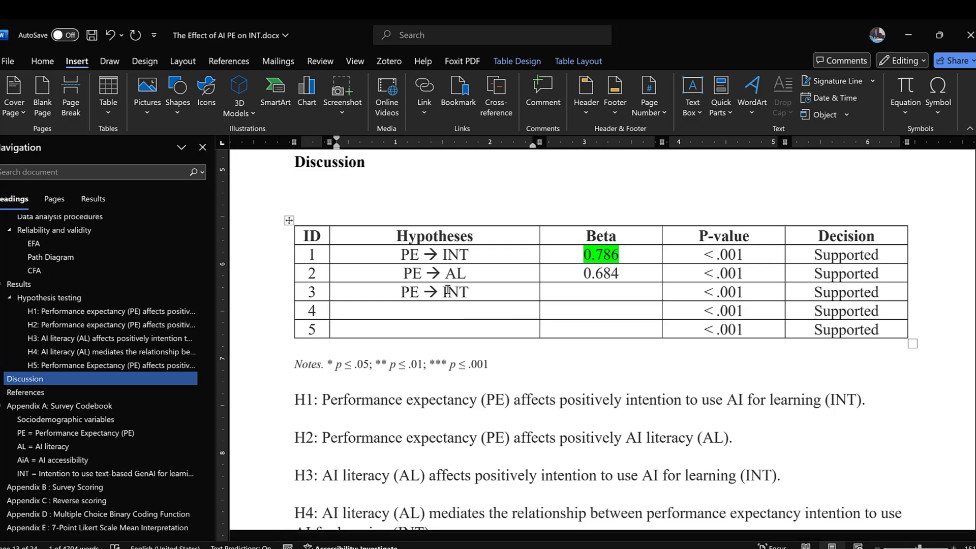
double_click(413, 289)
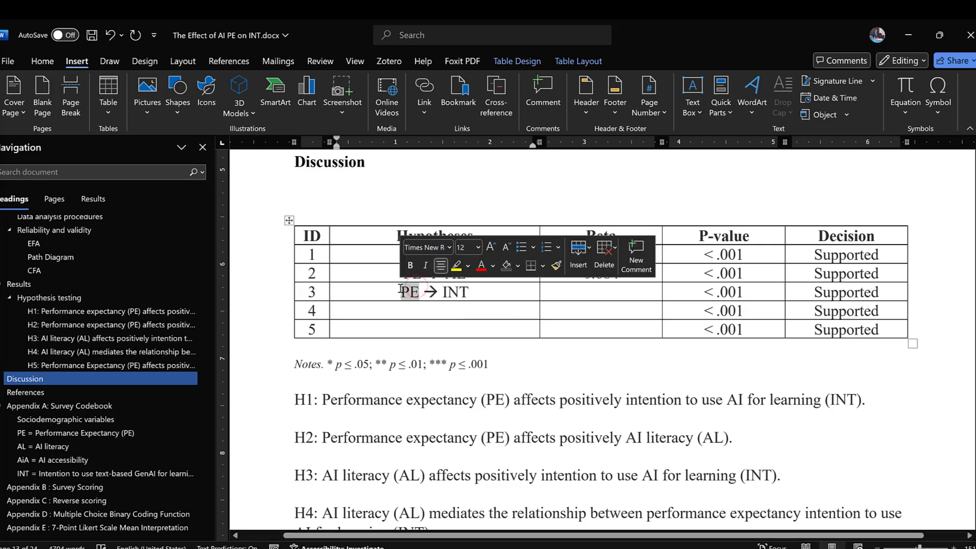
type("AL")
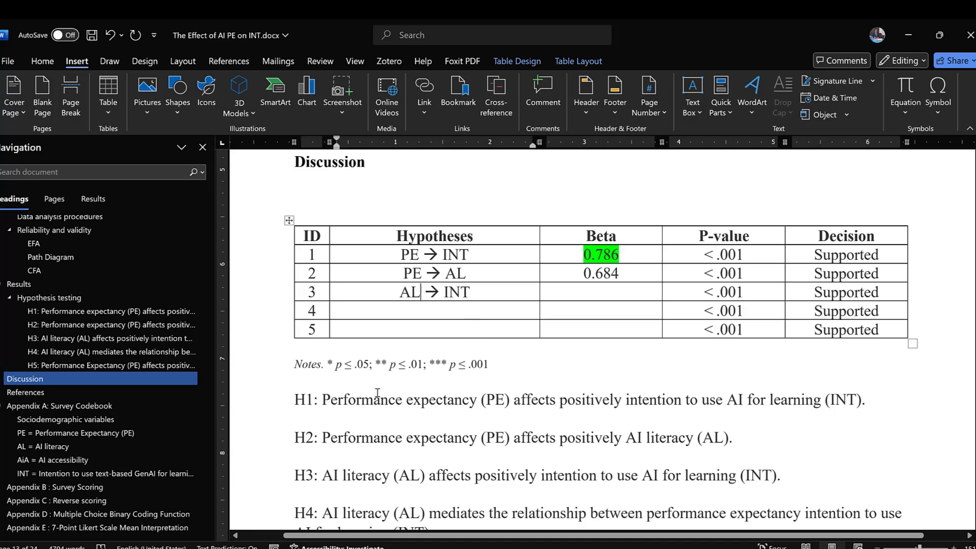
Switch to JASP and remove AL from the dependent variable and PE from the covariates of the Linear Regression
left_click(188, 548)
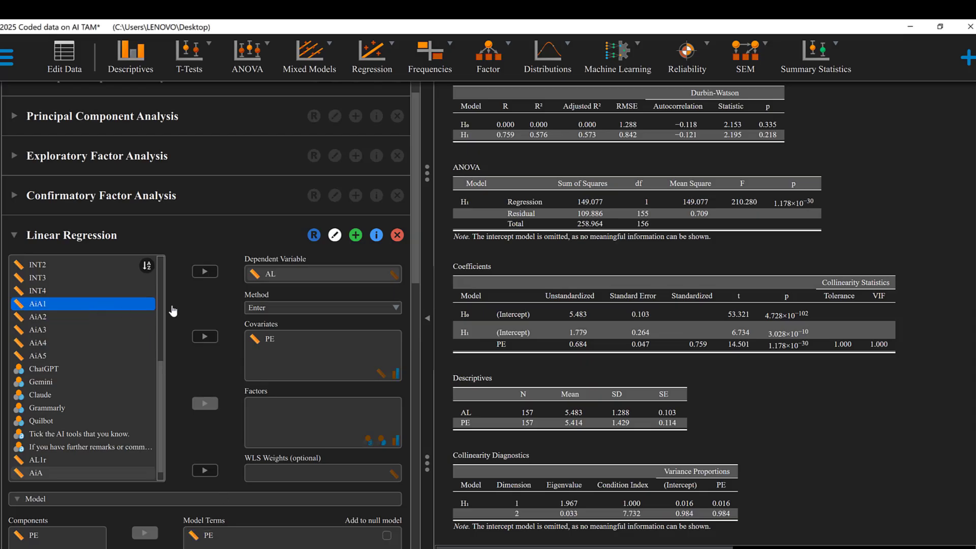
left_click(264, 340)
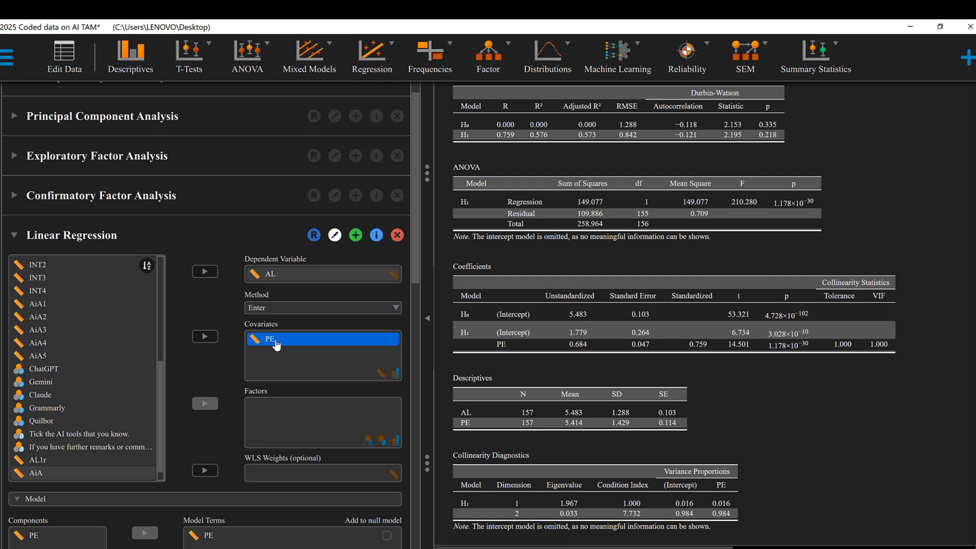
left_click(274, 343)
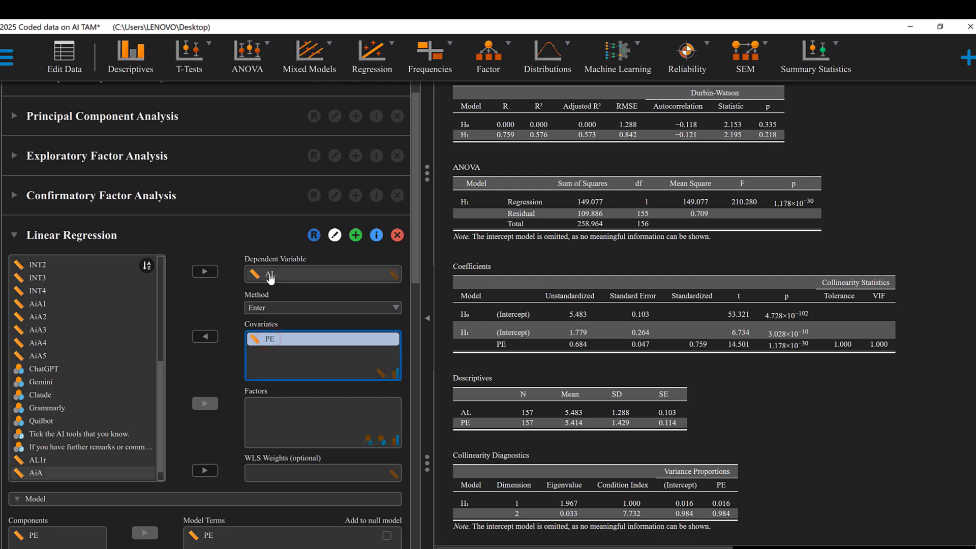
left_click(270, 277)
left_click(205, 271)
left_click(275, 340)
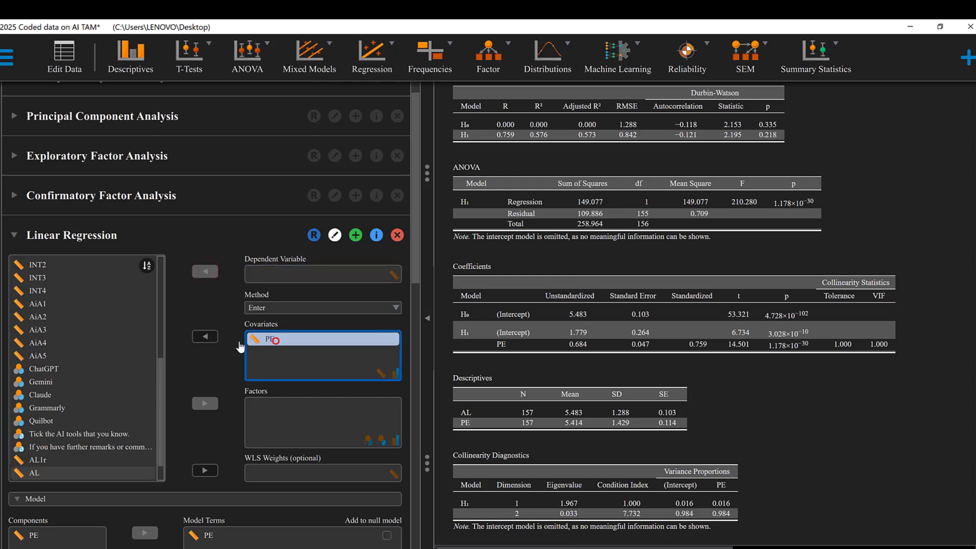
left_click(205, 336)
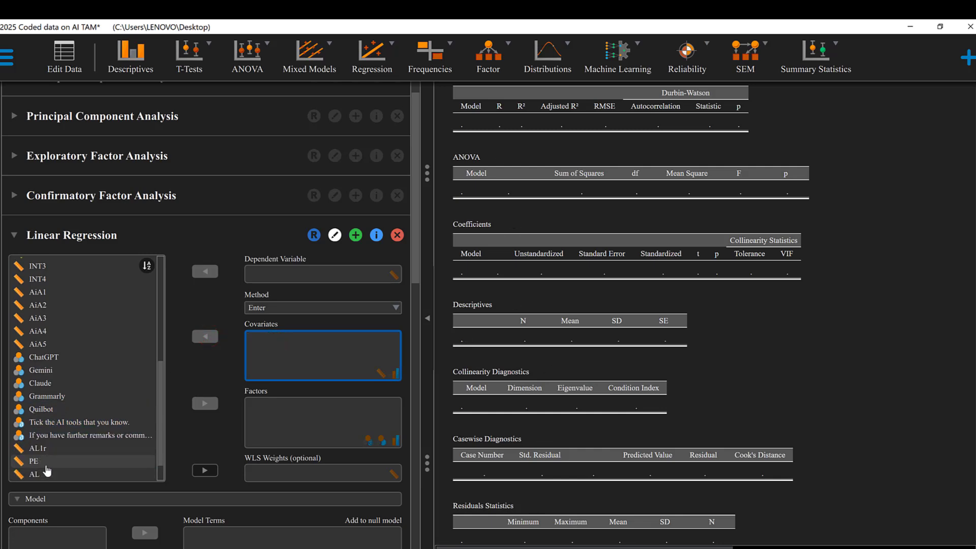
Assign AL as the covariate and INT as the dependent variable of the Linear Regression
scroll(47, 471, "down", 1)
left_click(36, 446)
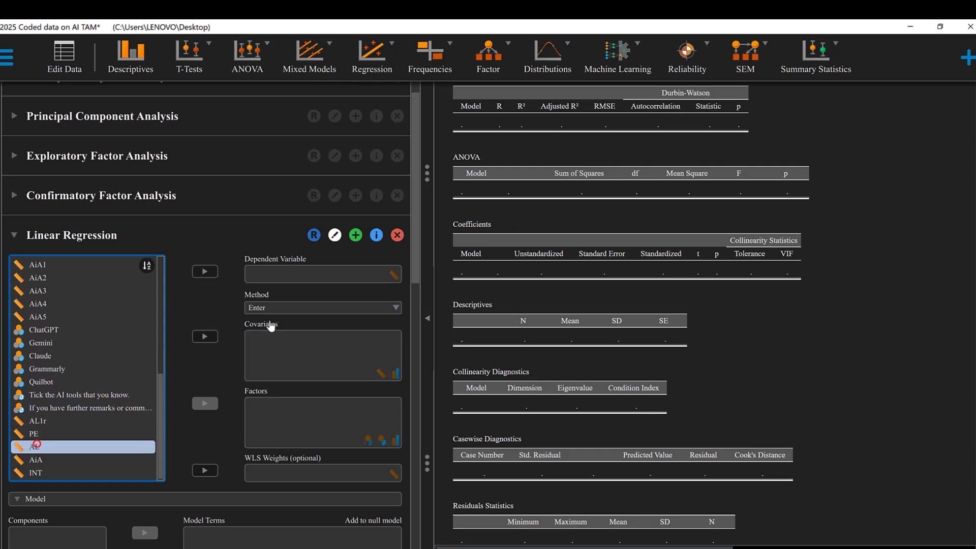
left_click(202, 336)
left_click(44, 448)
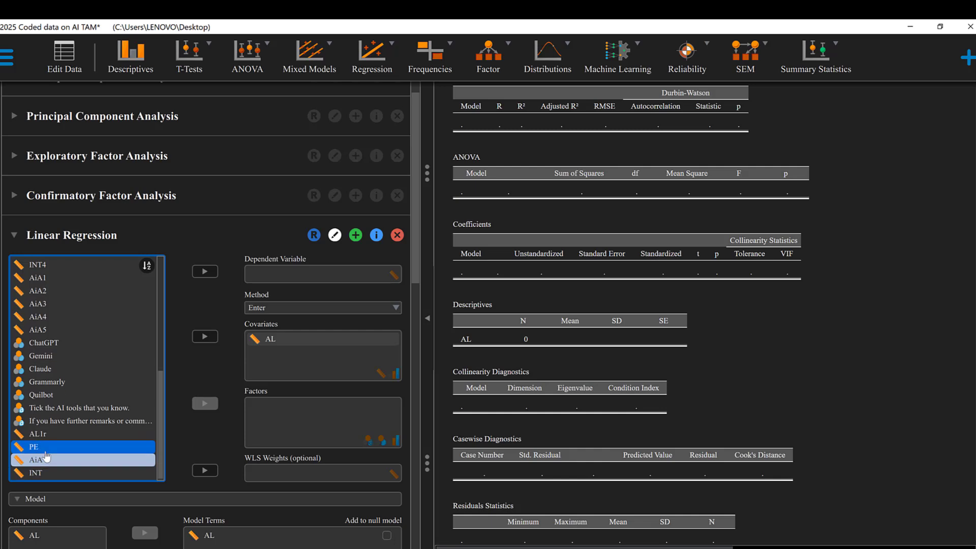
left_click(36, 473)
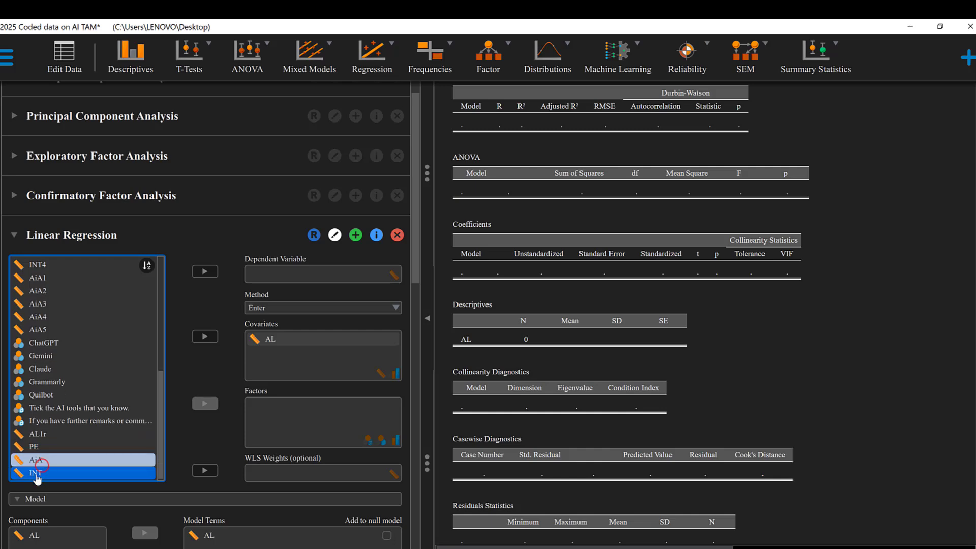
left_click(205, 272)
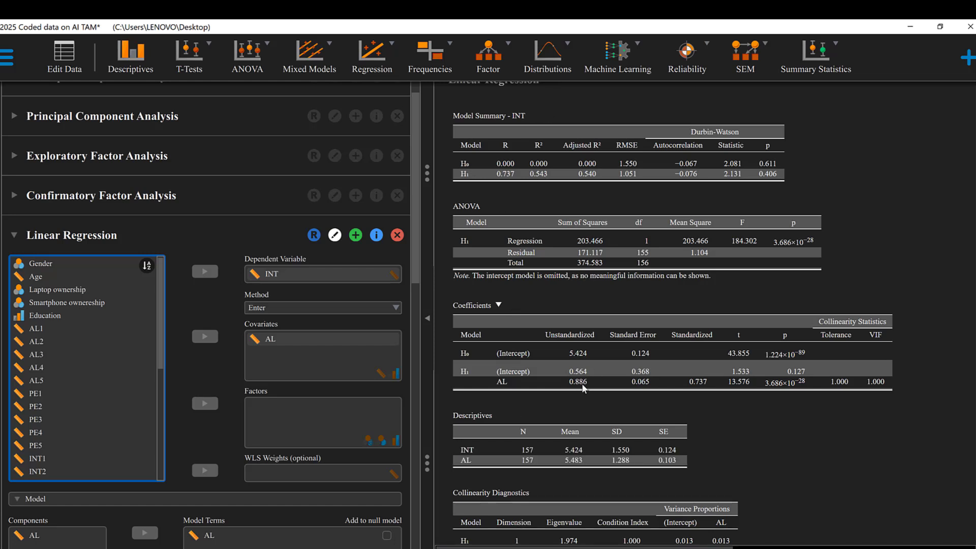
Switch to Word and enter AL's unstandardized coefficient 0.886 as the Beta for row 3 of the Discussion table
key("alt+Tab")
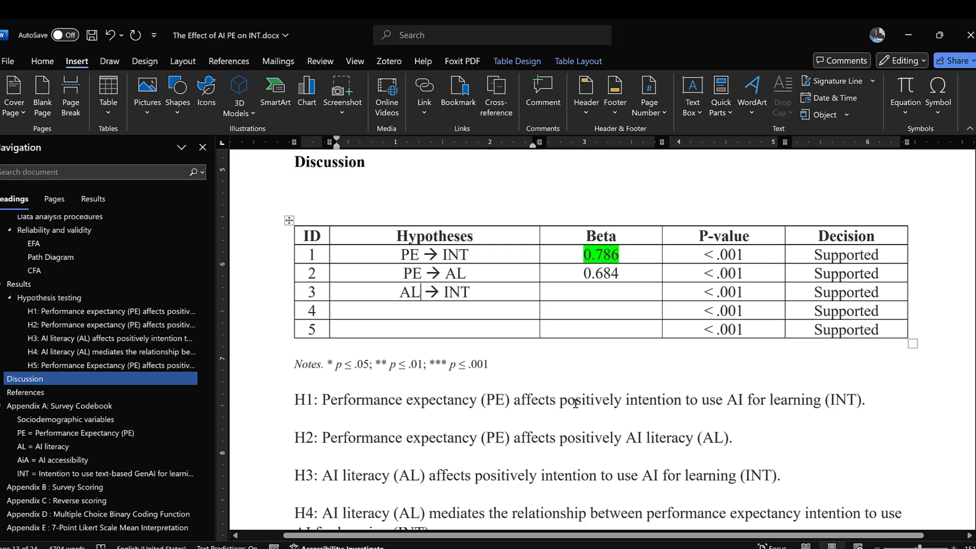
left_click(617, 286)
type("0.")
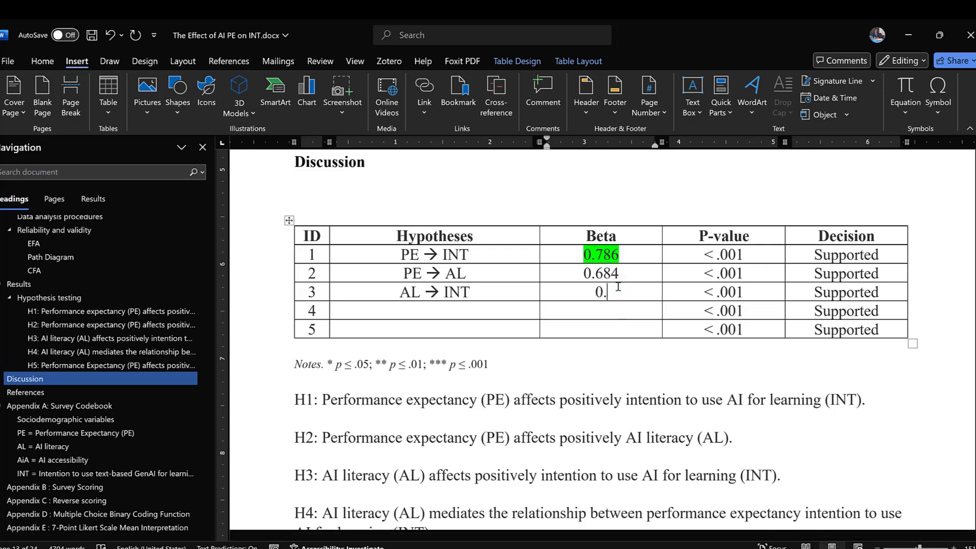
type("886")
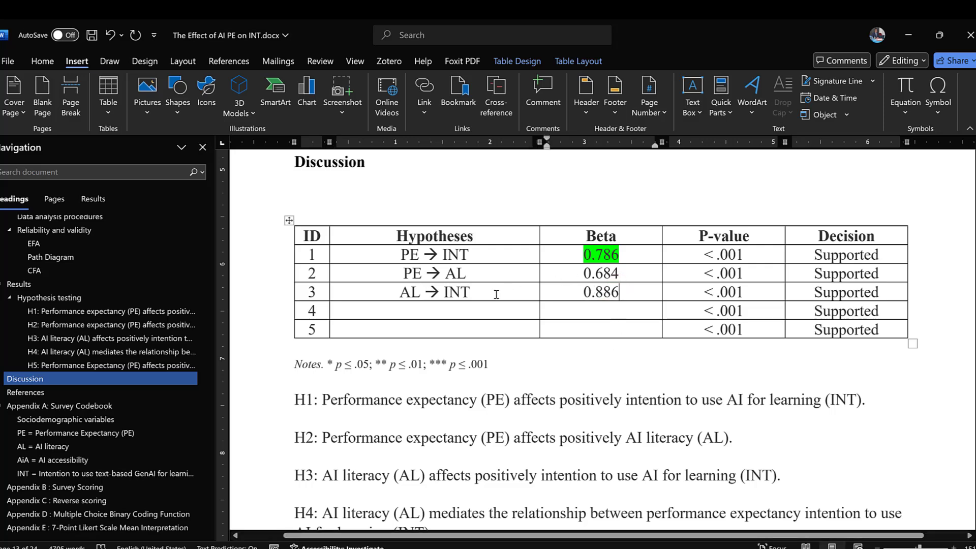
Go to the H4 heading in the document and read the mediation hypothesis
left_click(118, 353)
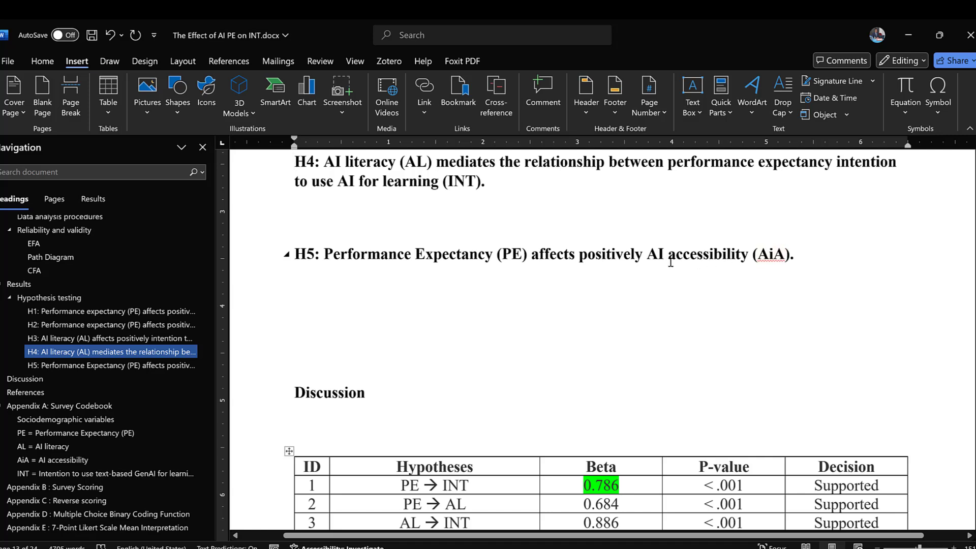
scroll(384, 249, "up", 1)
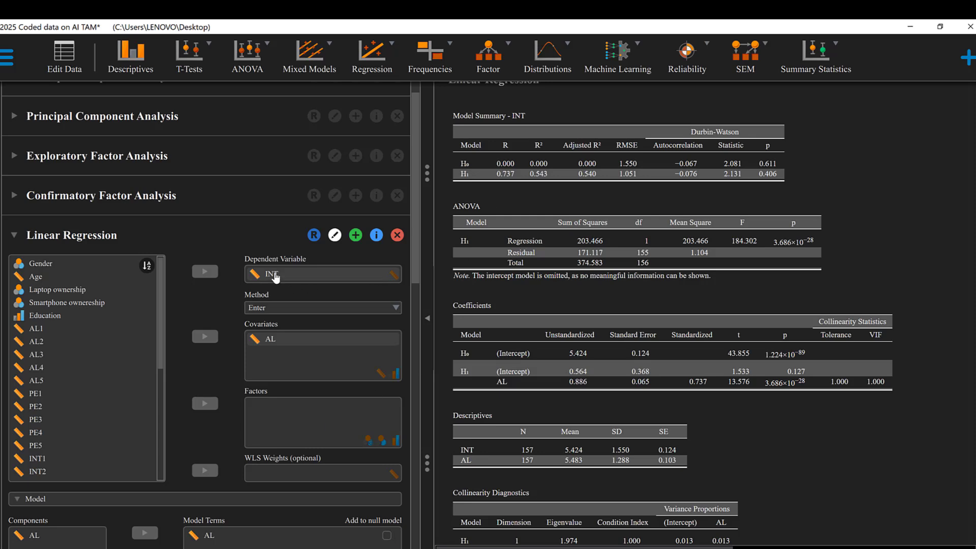
Add PE and AiA to the covariates alongside AL in the Linear Regression with INT as the dependent variable
left_click(103, 354)
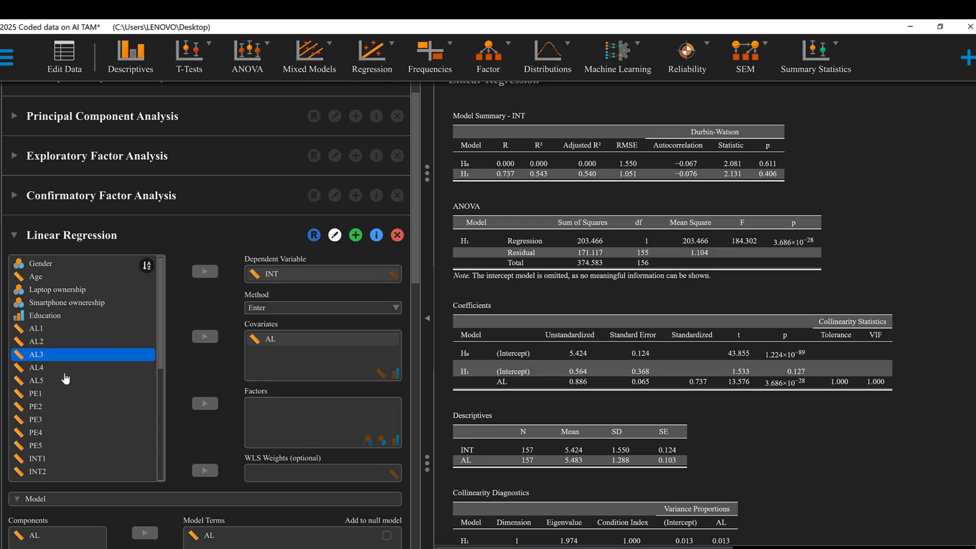
scroll(50, 441, "down", 12)
scroll(120, 191, "up", 5)
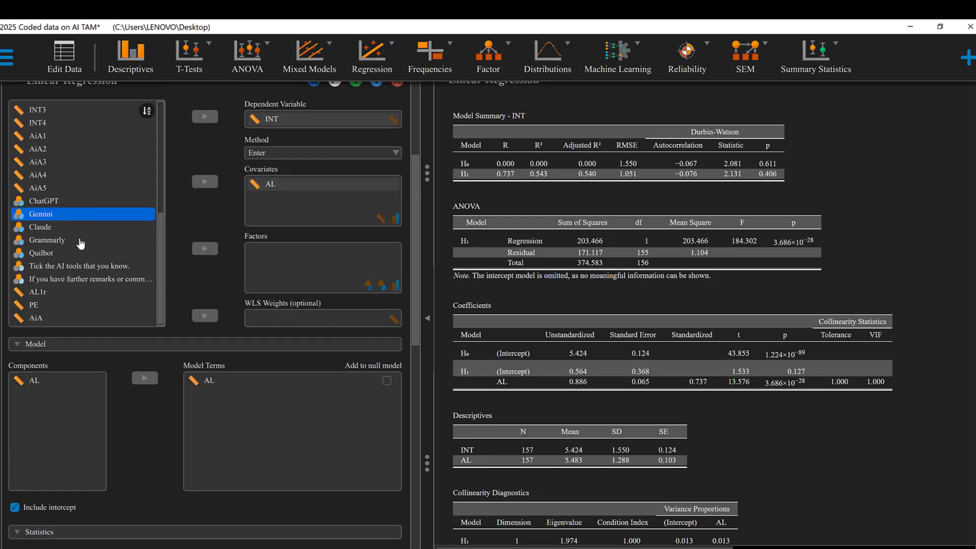
scroll(80, 244, "up", 1)
left_click(45, 342)
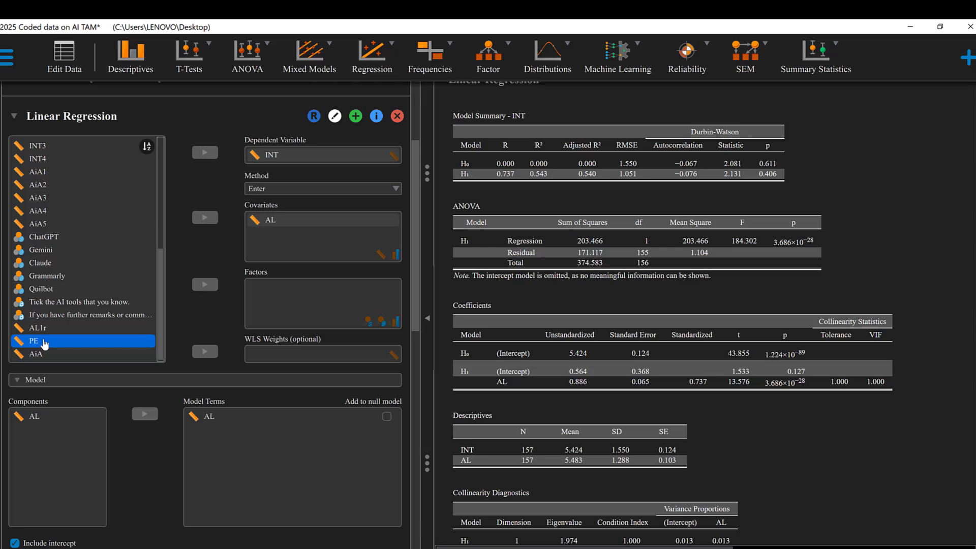
left_click(38, 342)
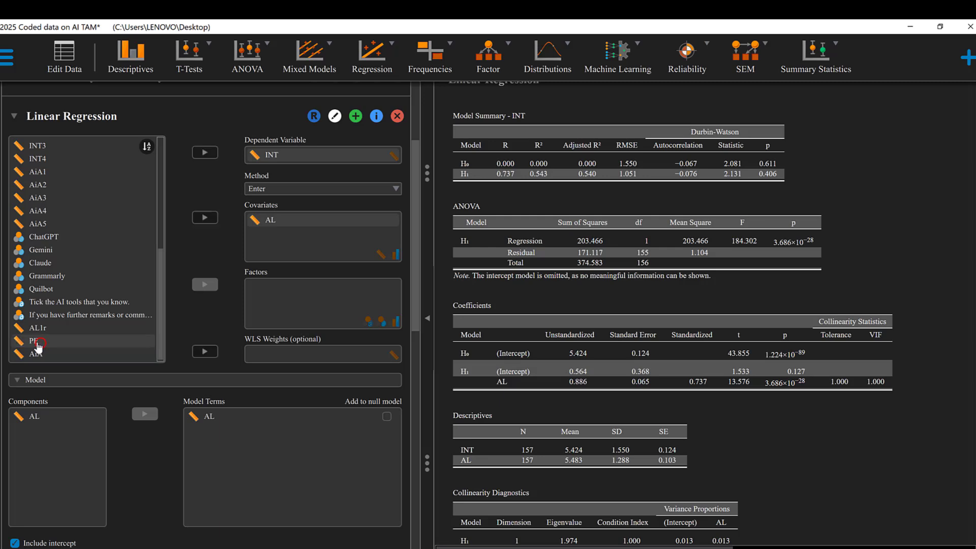
left_click(38, 342)
left_click(37, 354)
left_click(36, 355)
left_click(32, 343)
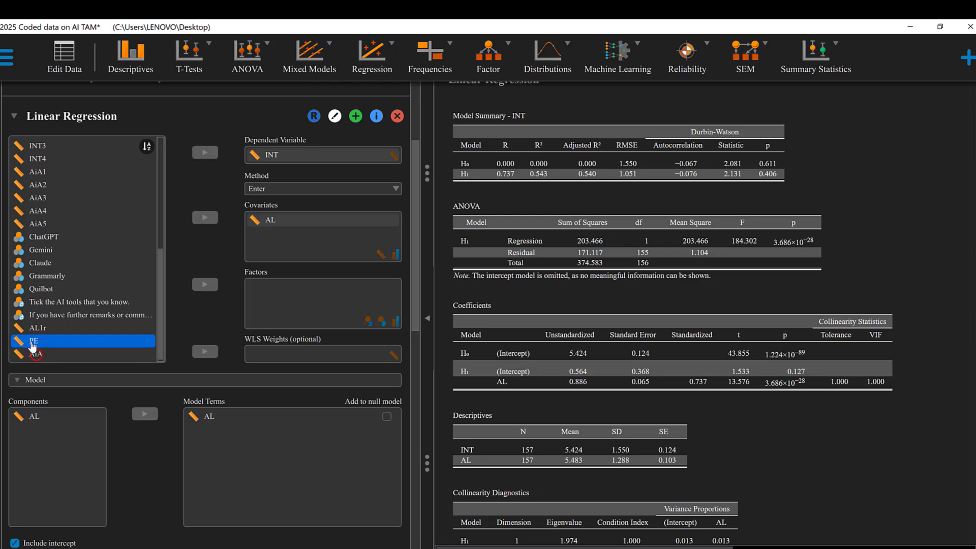
left_click(32, 342)
left_click(40, 353)
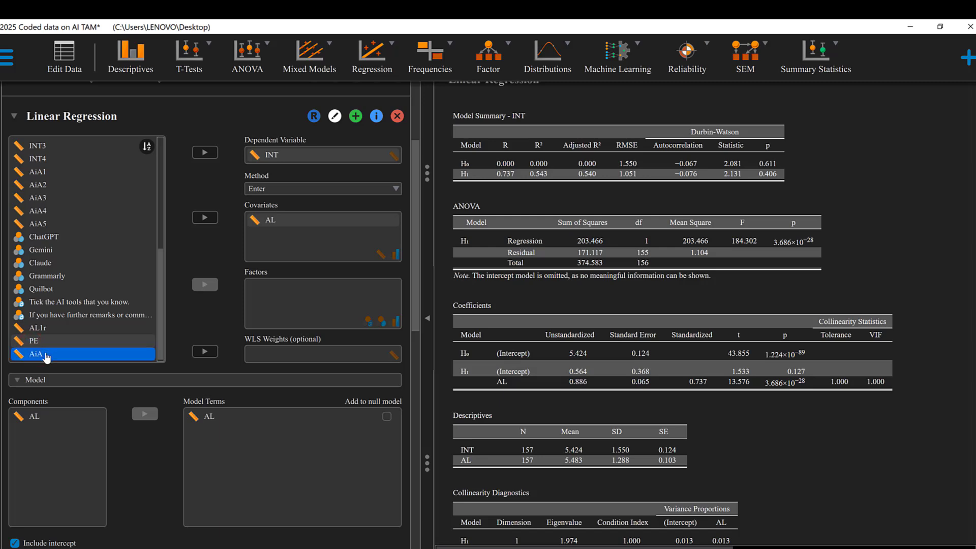
left_click(41, 354)
scroll(44, 352, "down", 1)
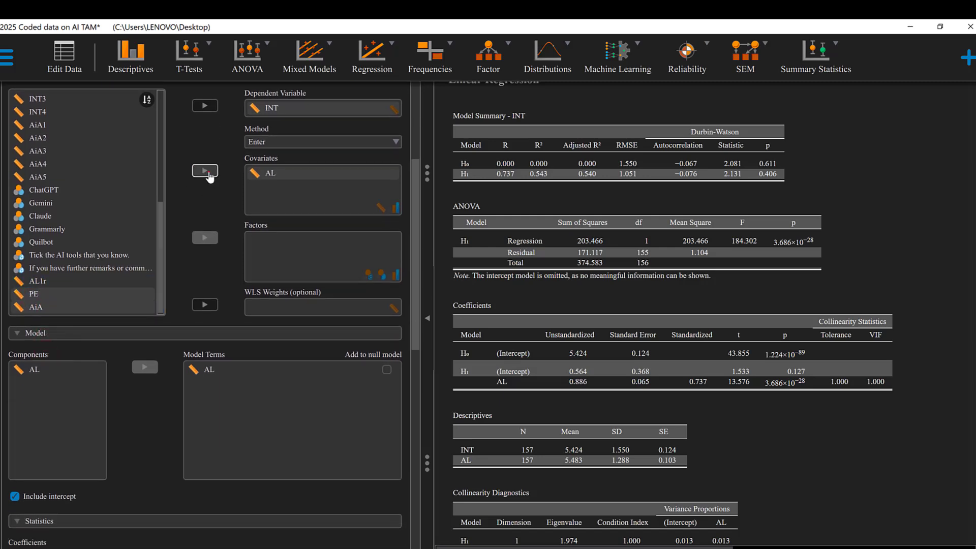
left_click(205, 170)
scroll(358, 200, "up", 2)
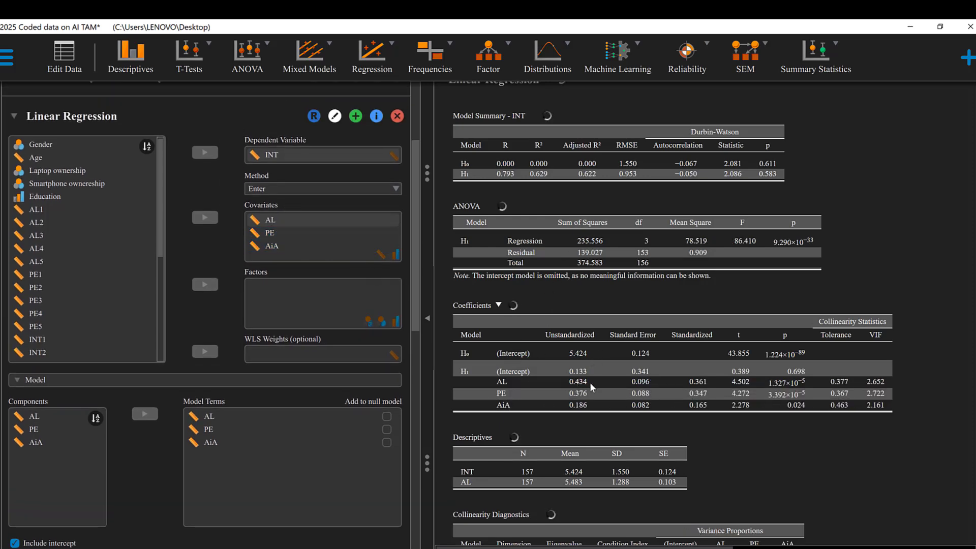
scroll(567, 379, "down", 1)
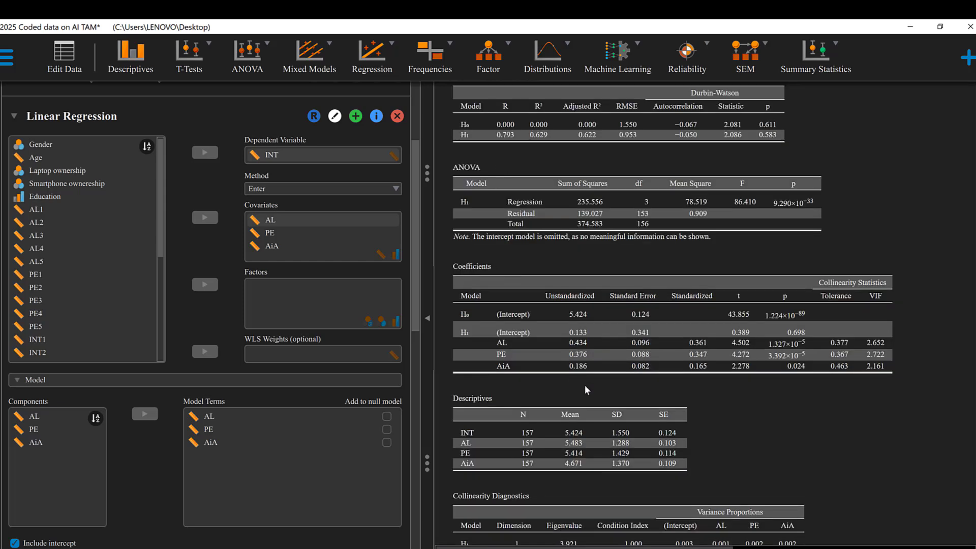